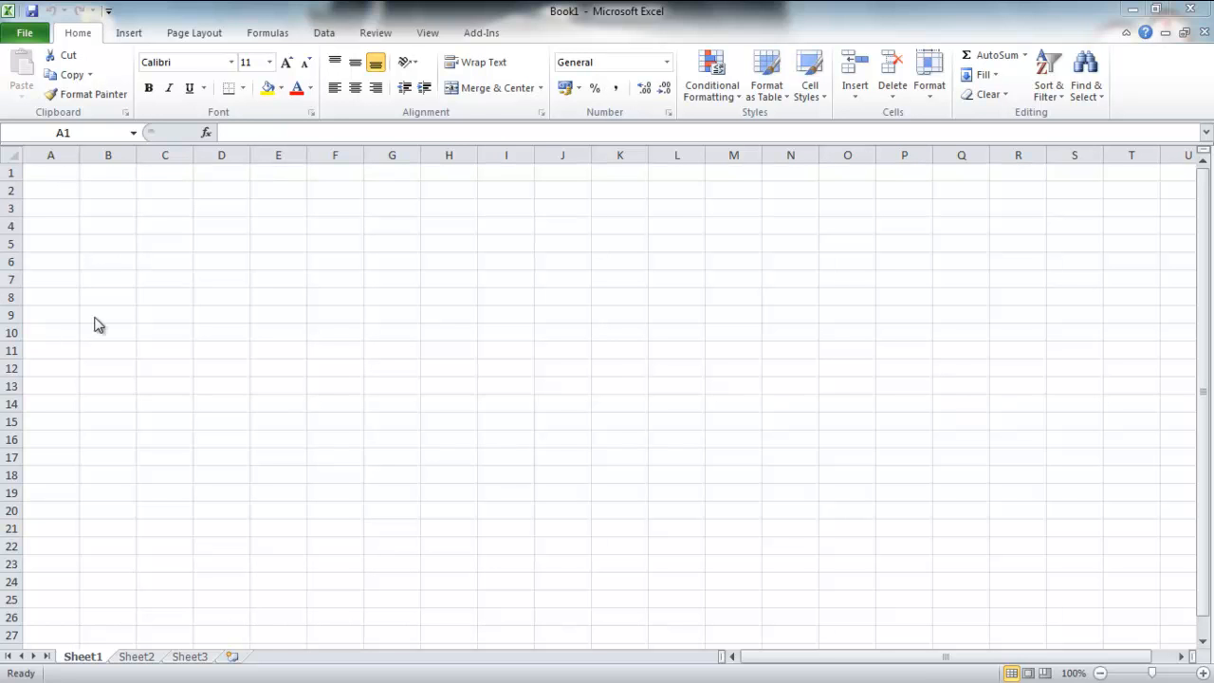
Step: Enter the column headers Name in C3 and Score in D3
left_click(159, 209)
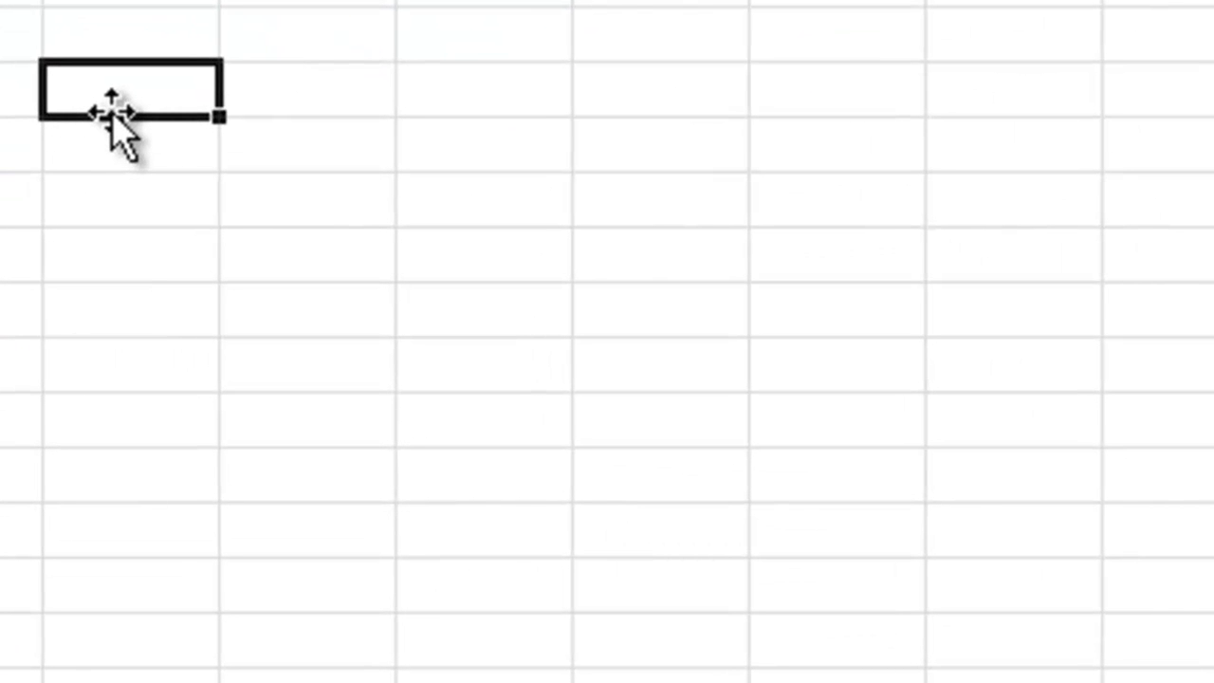
type("Name")
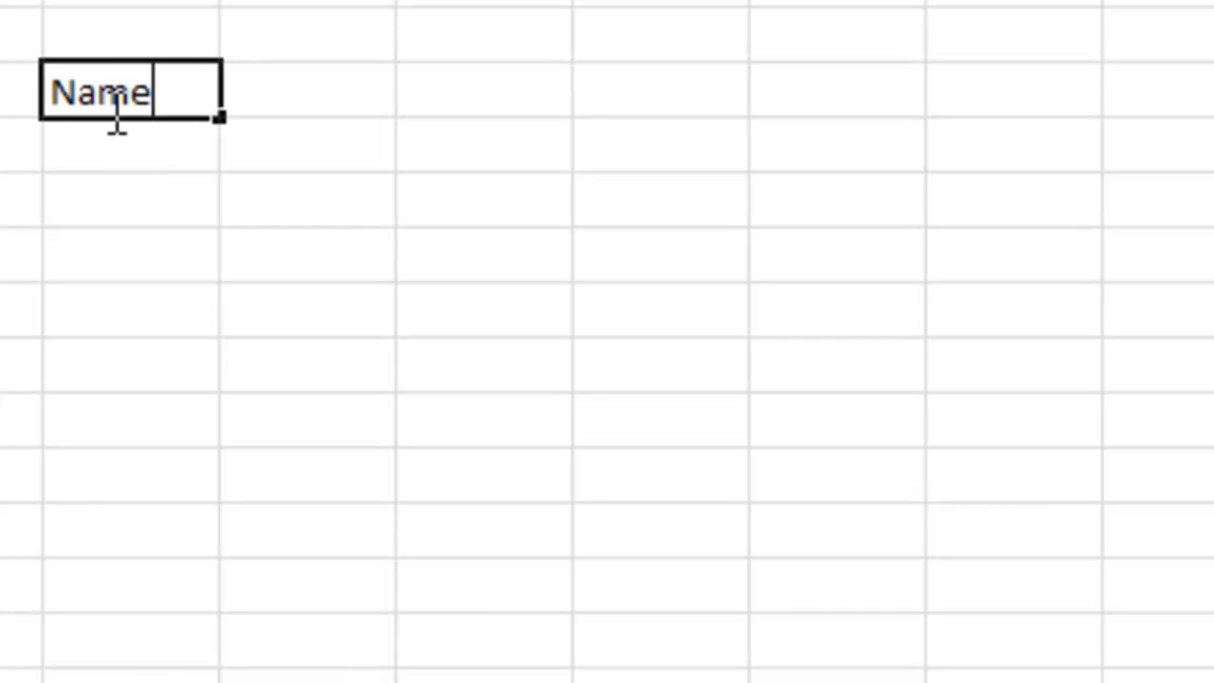
key("Tab")
type("Score")
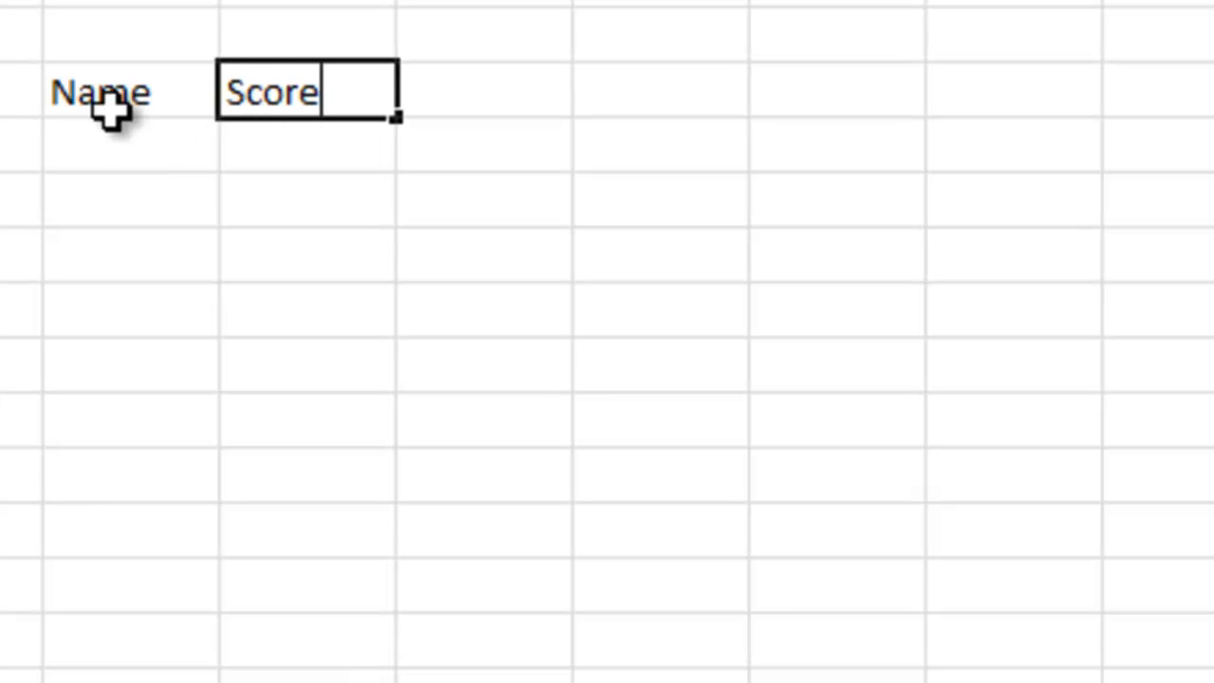
key("Return")
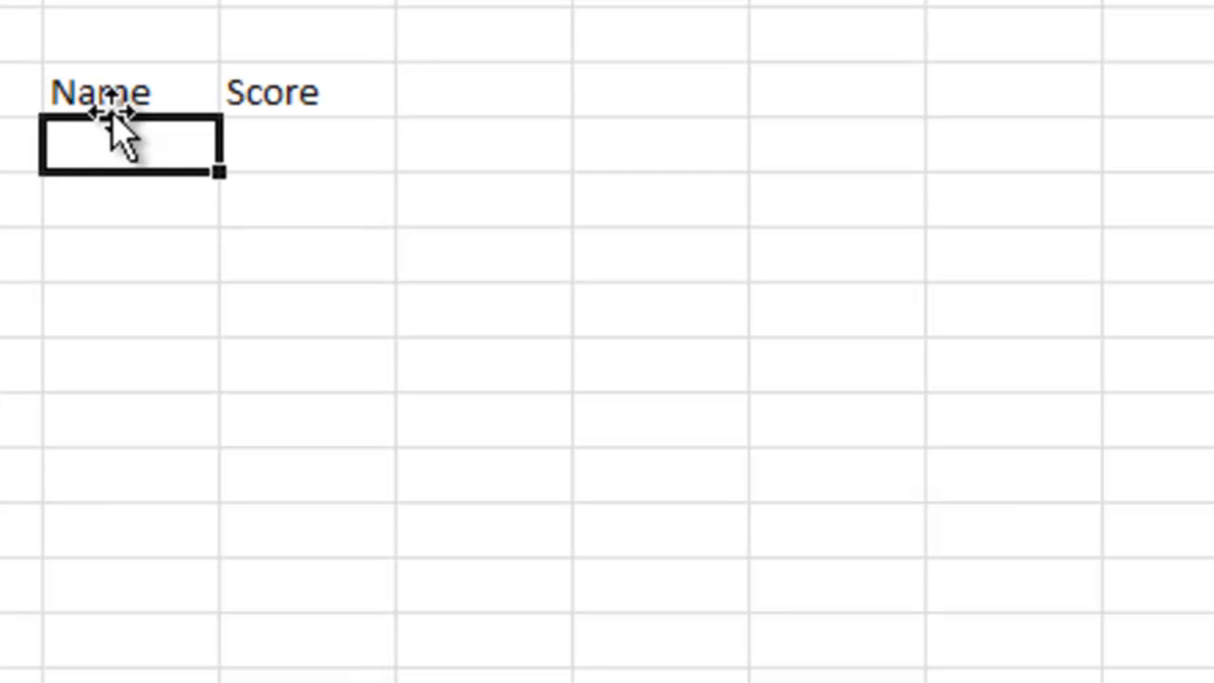
Step: Fill C4:C6 under the Name header with the three people's first names
type("Mark")
key("Return")
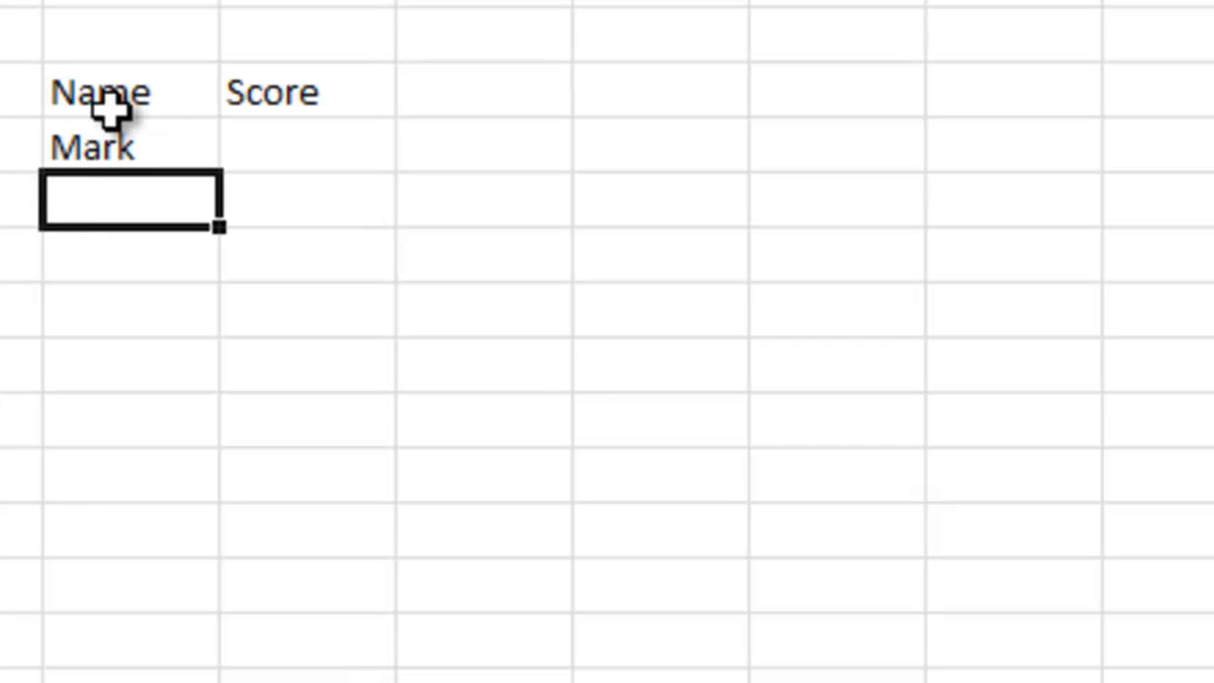
type("Cara")
key("Return")
type("Matt")
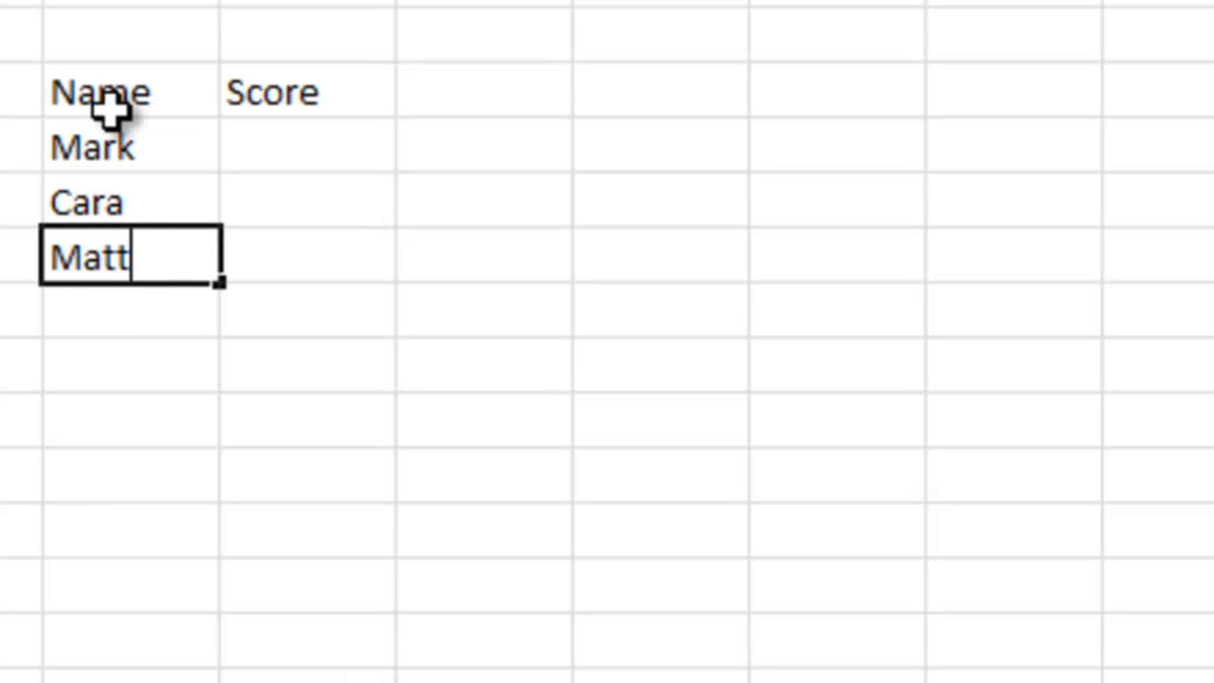
Step: Enter the scores 5, 10 and 7 in cells D4 to D6
left_click(243, 149)
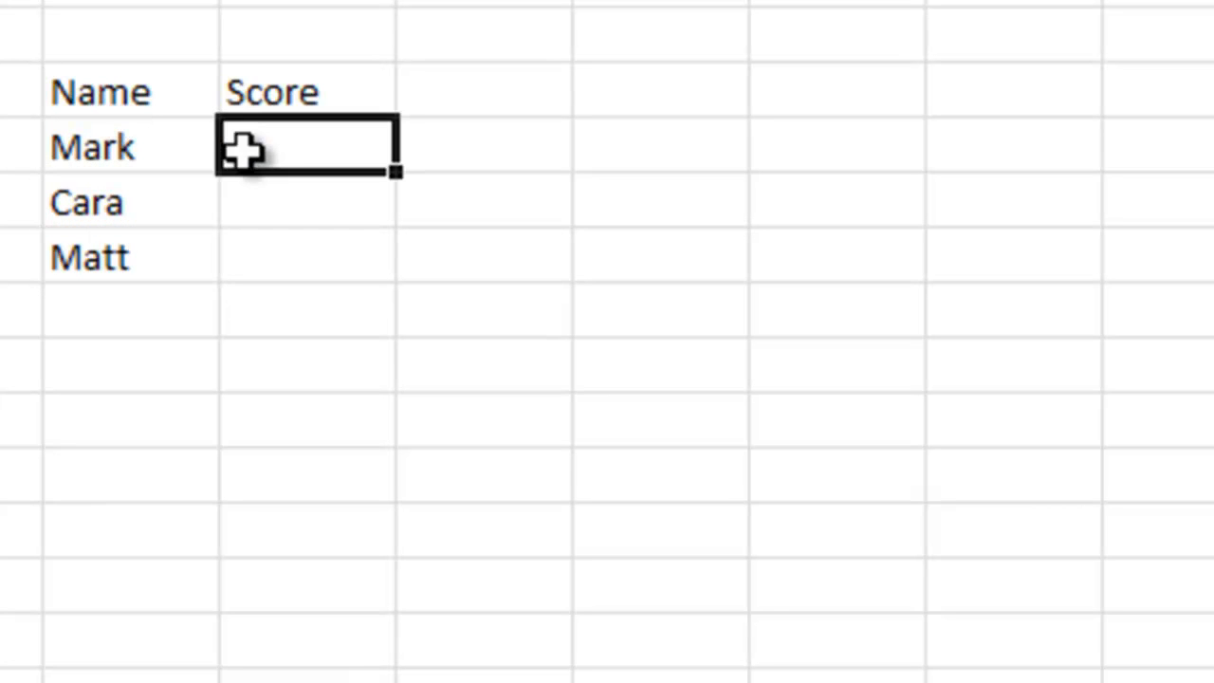
type("5")
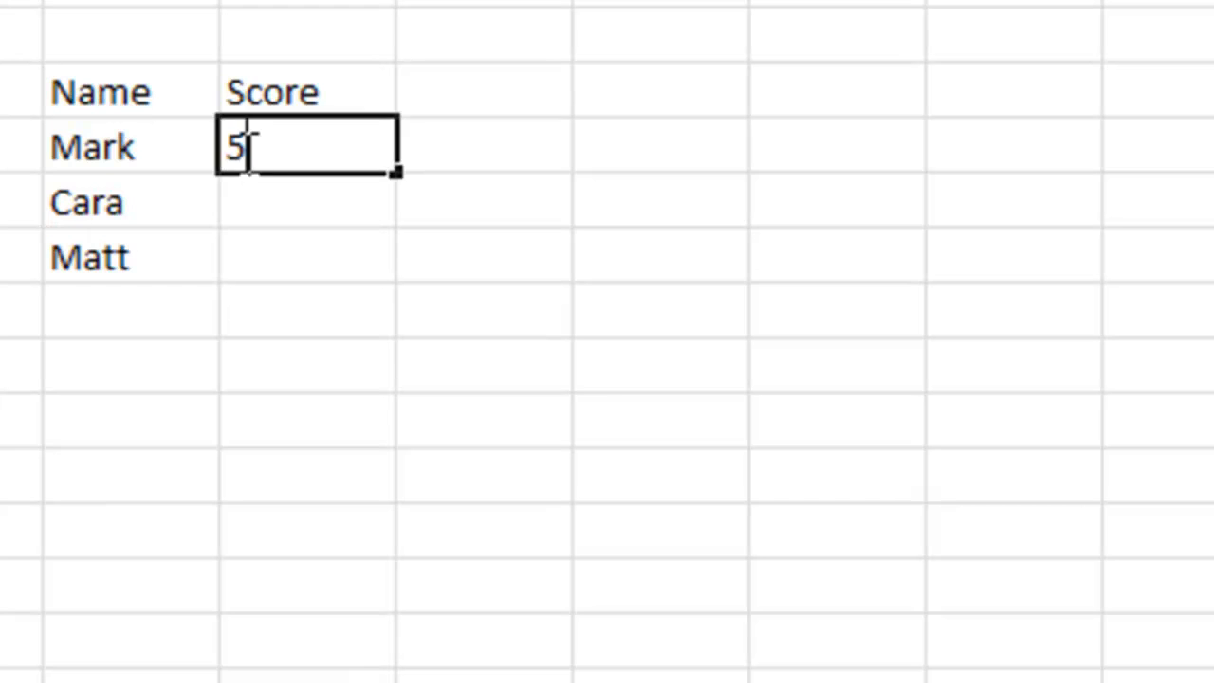
left_click(256, 203)
type("10")
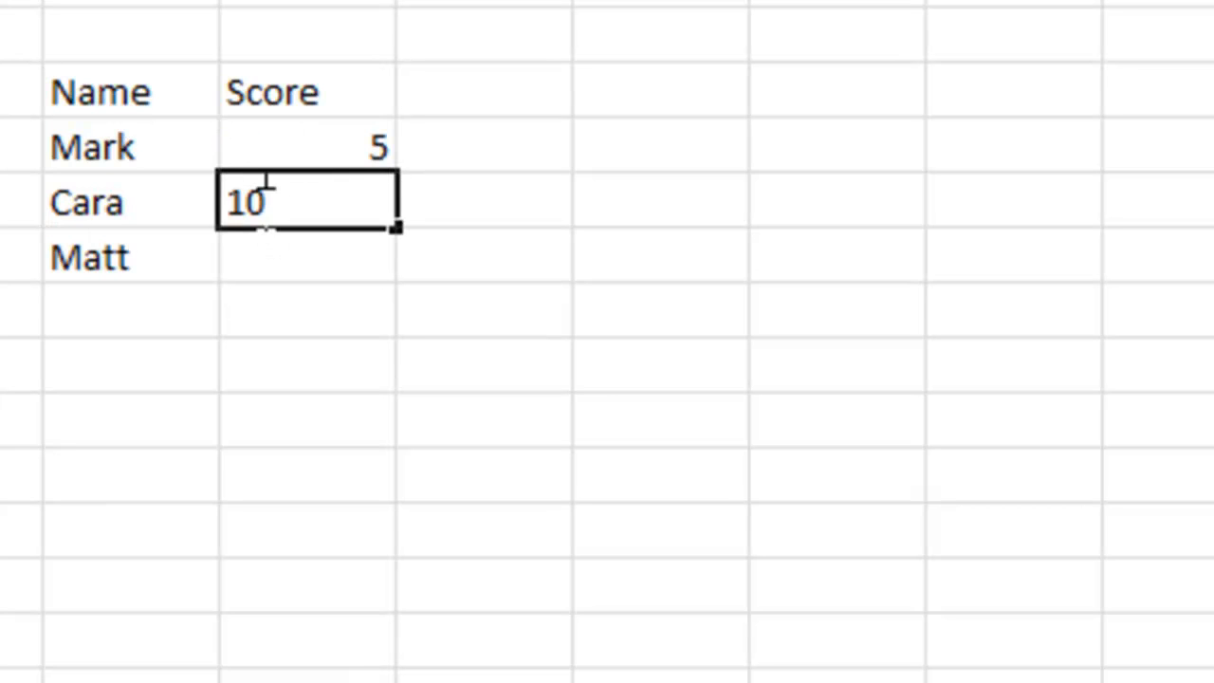
left_click(249, 254)
type("7")
left_click(322, 367)
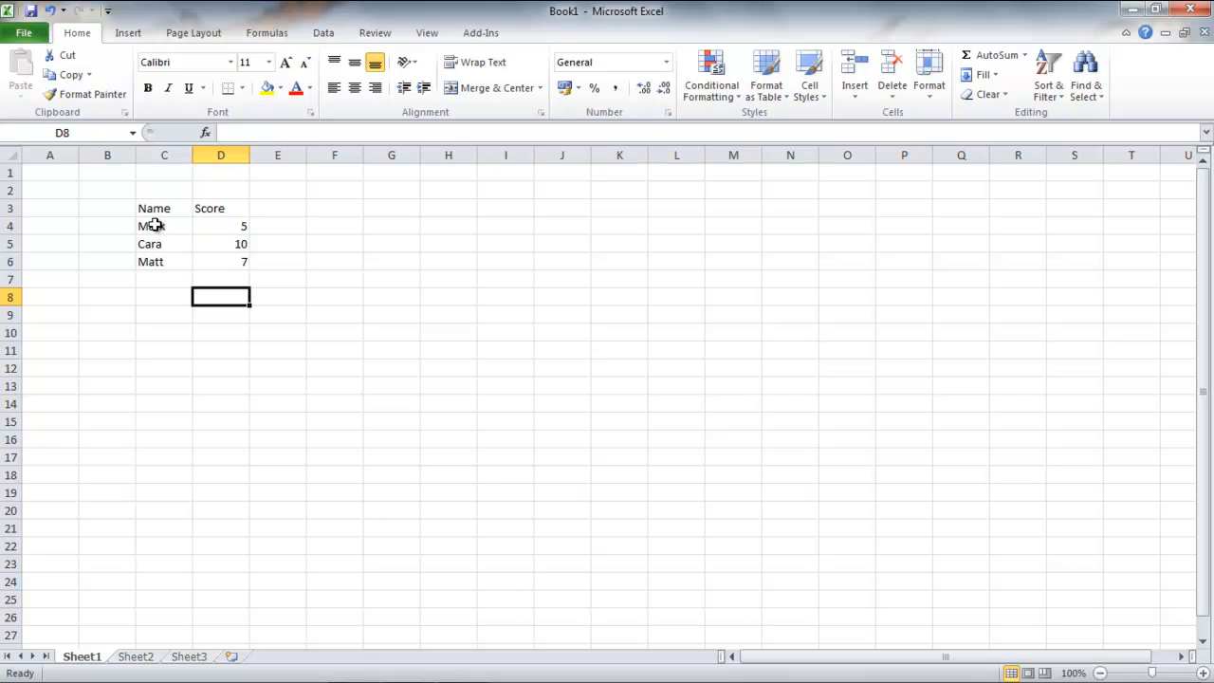
Step: Insert a 2-D clustered column chart from C4:D6 and delete its legend
left_click_drag(153, 226, 206, 262)
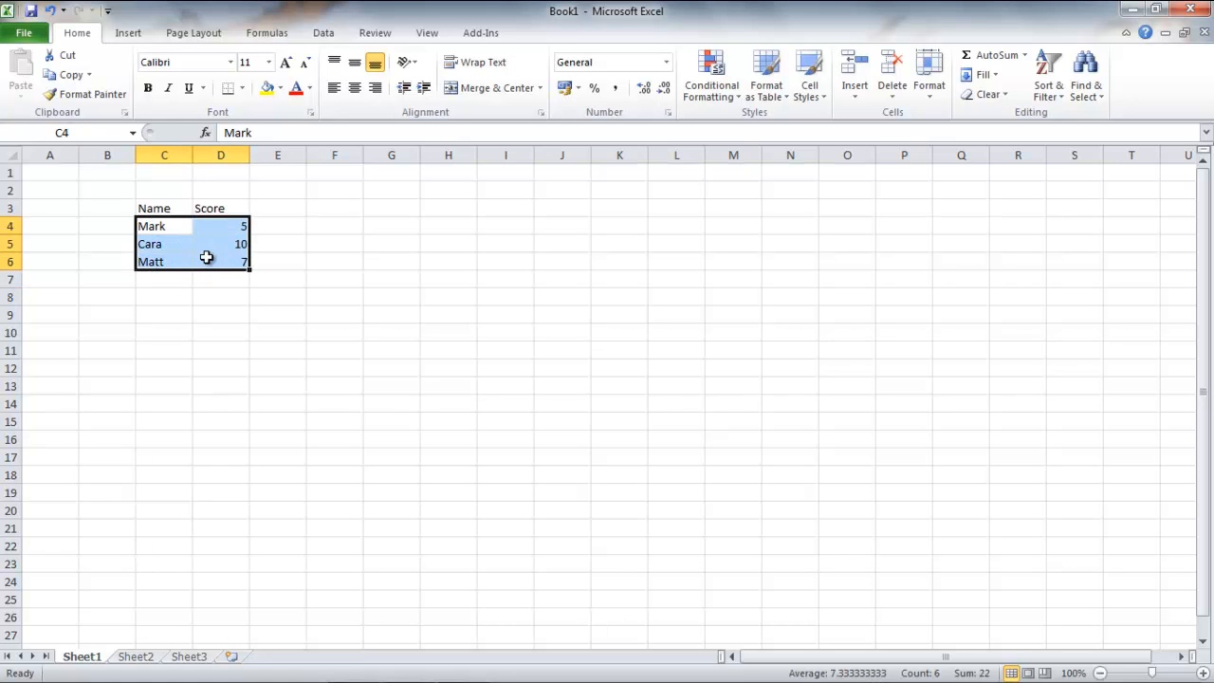
left_click(129, 34)
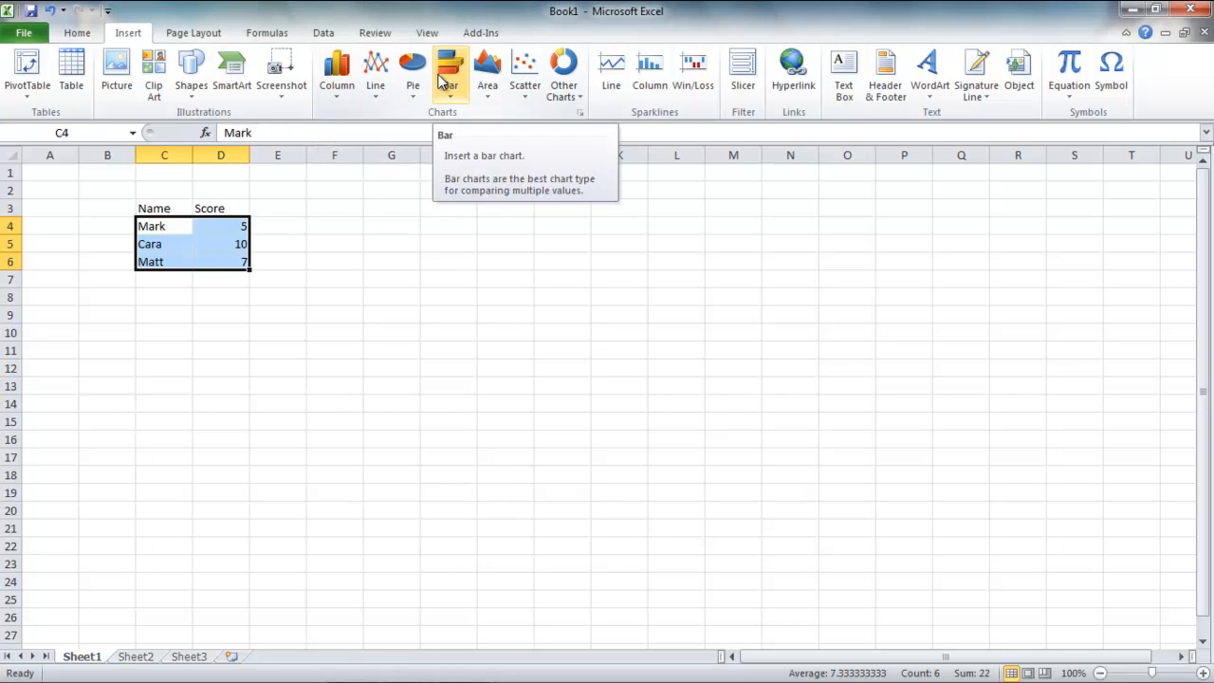
left_click(340, 81)
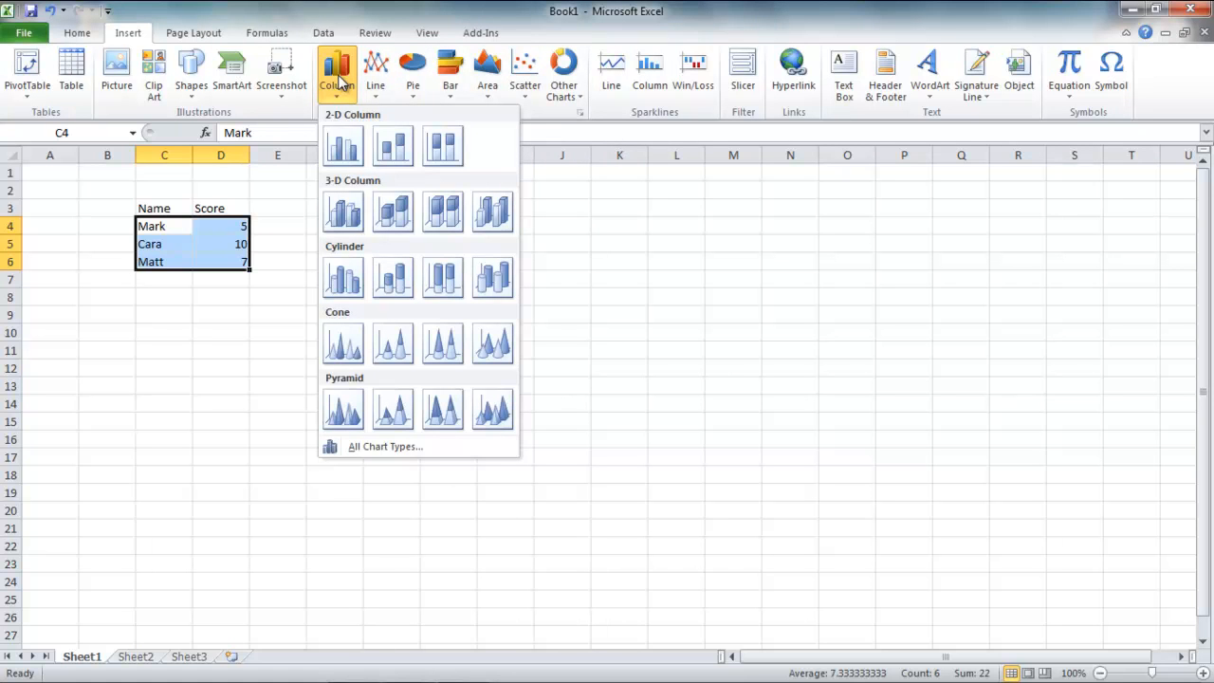
left_click(342, 150)
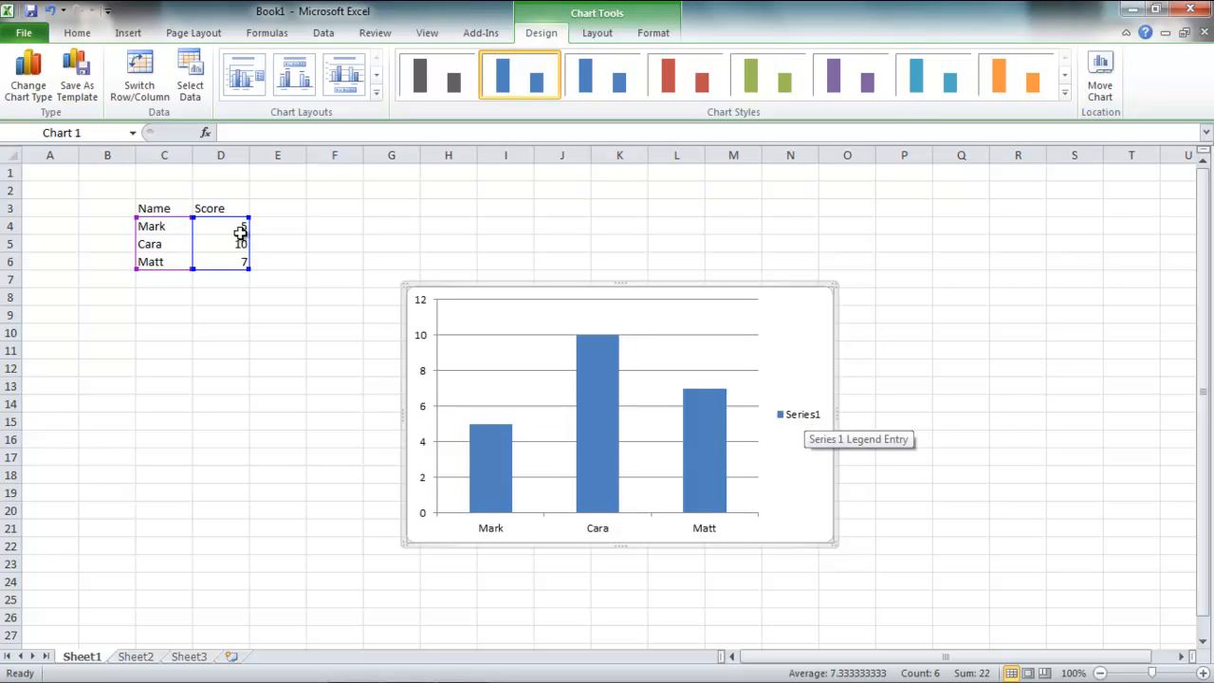
left_click(794, 422)
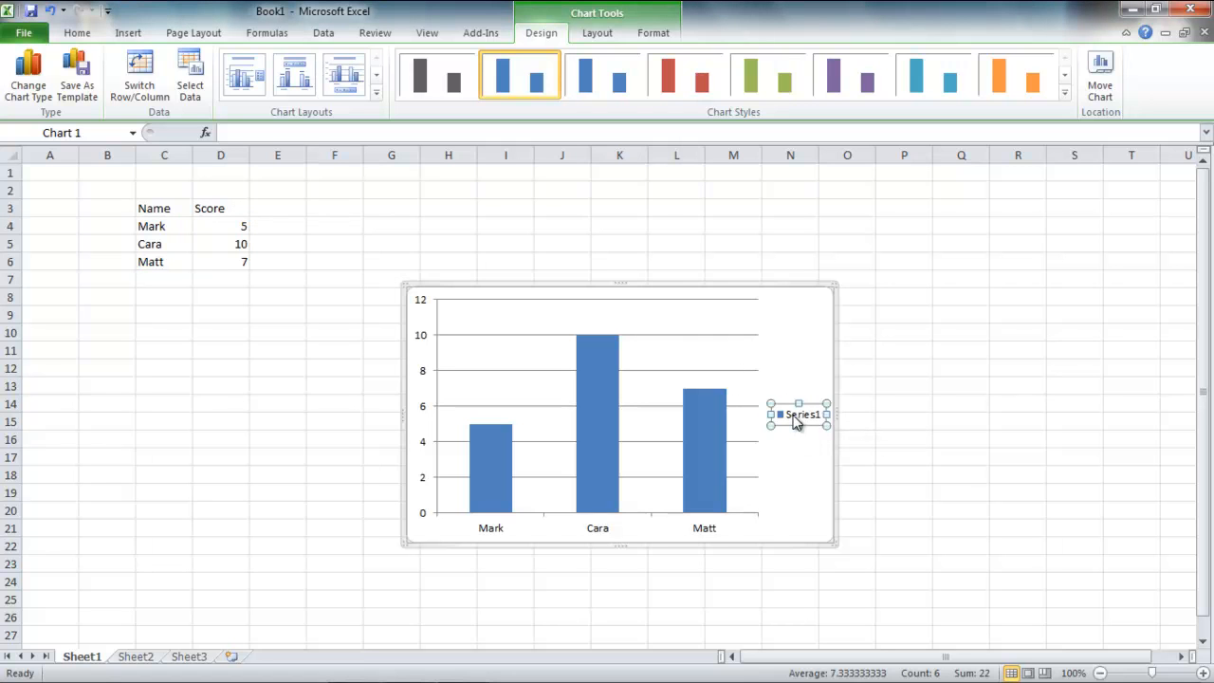
key("Delete")
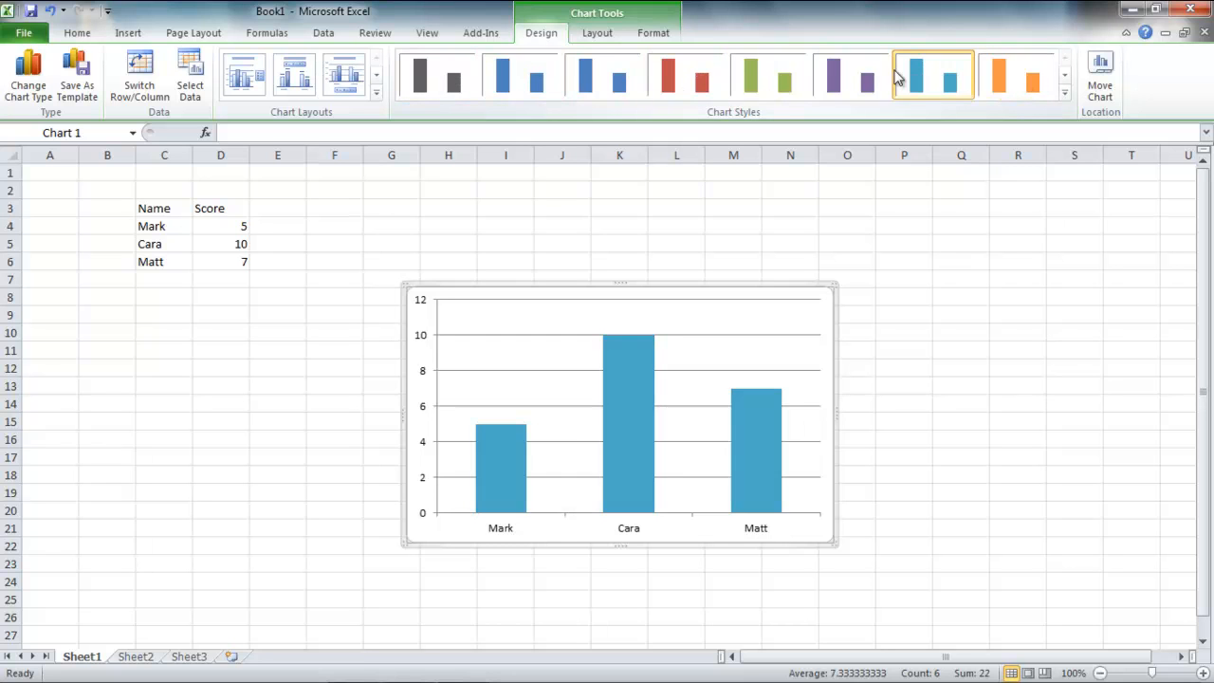
Step: Apply the red chart style with a light red tinted plot area to the column chart
left_click(770, 76)
left_click(707, 83)
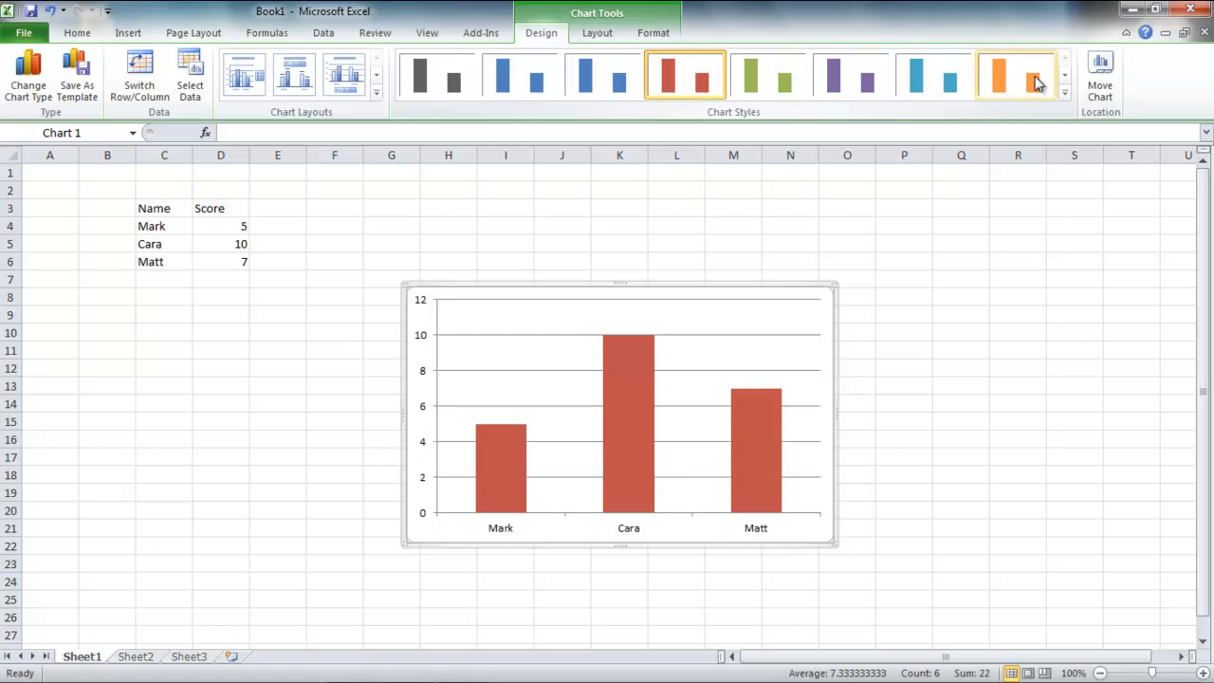
left_click(1064, 92)
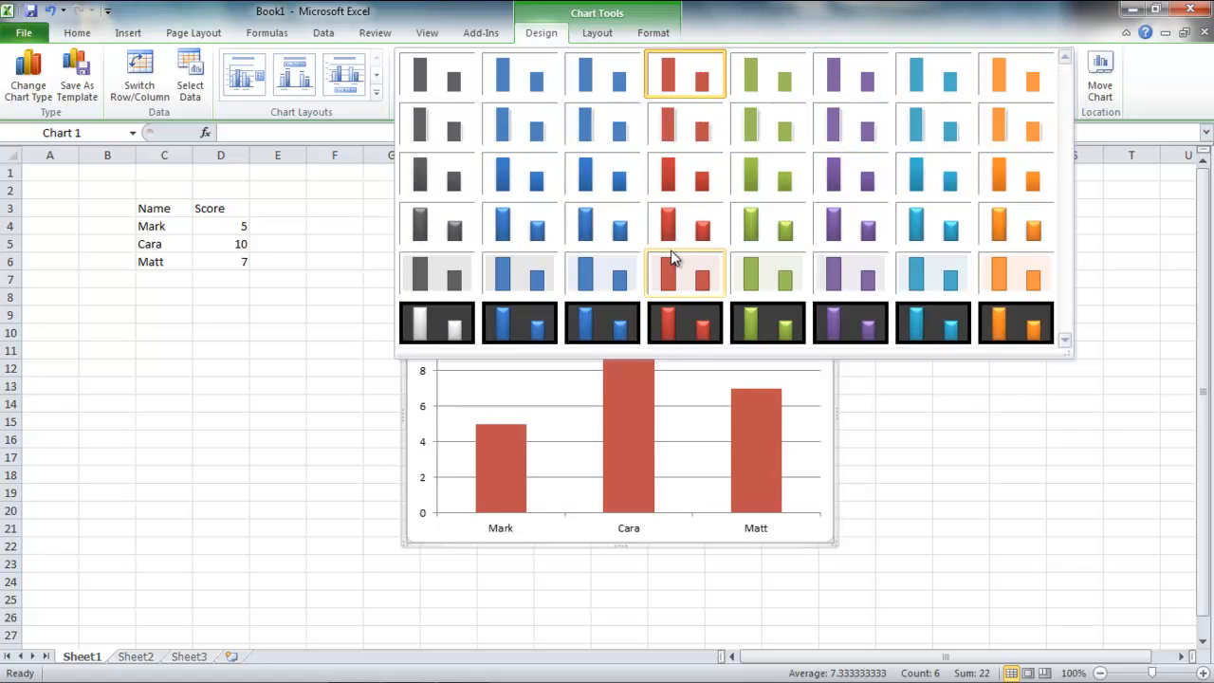
left_click(688, 273)
left_click(590, 257)
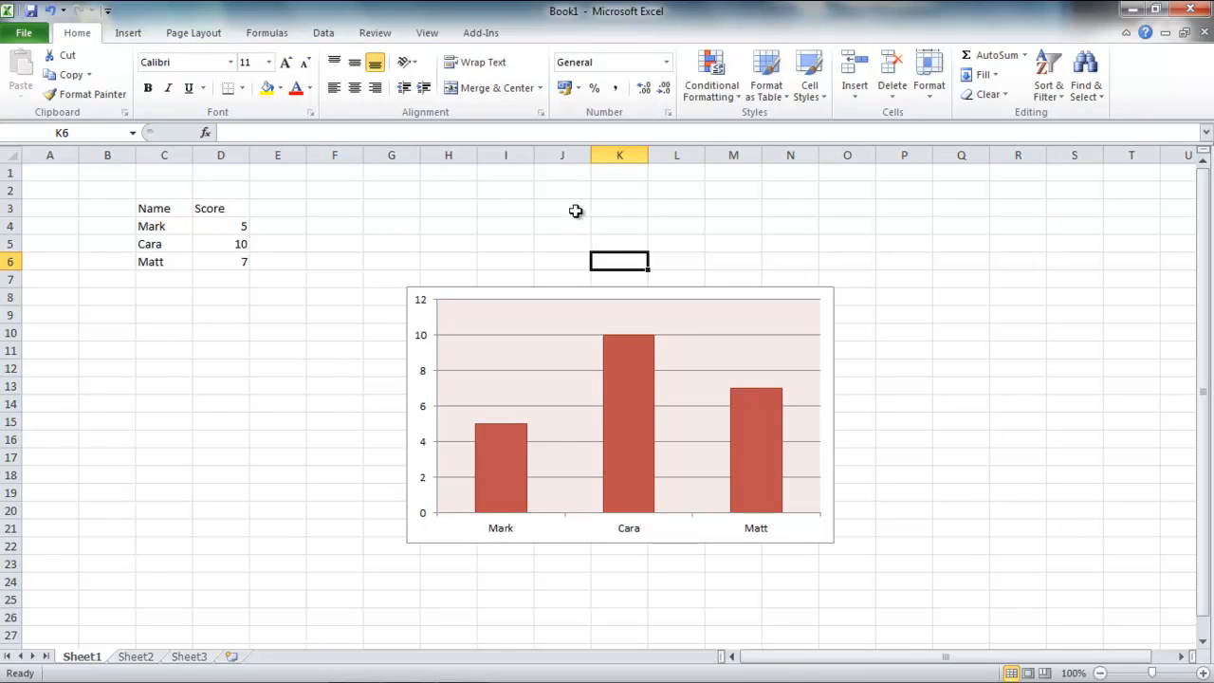
Step: Fill only the middle column of the chart with dark blue
left_click(634, 402)
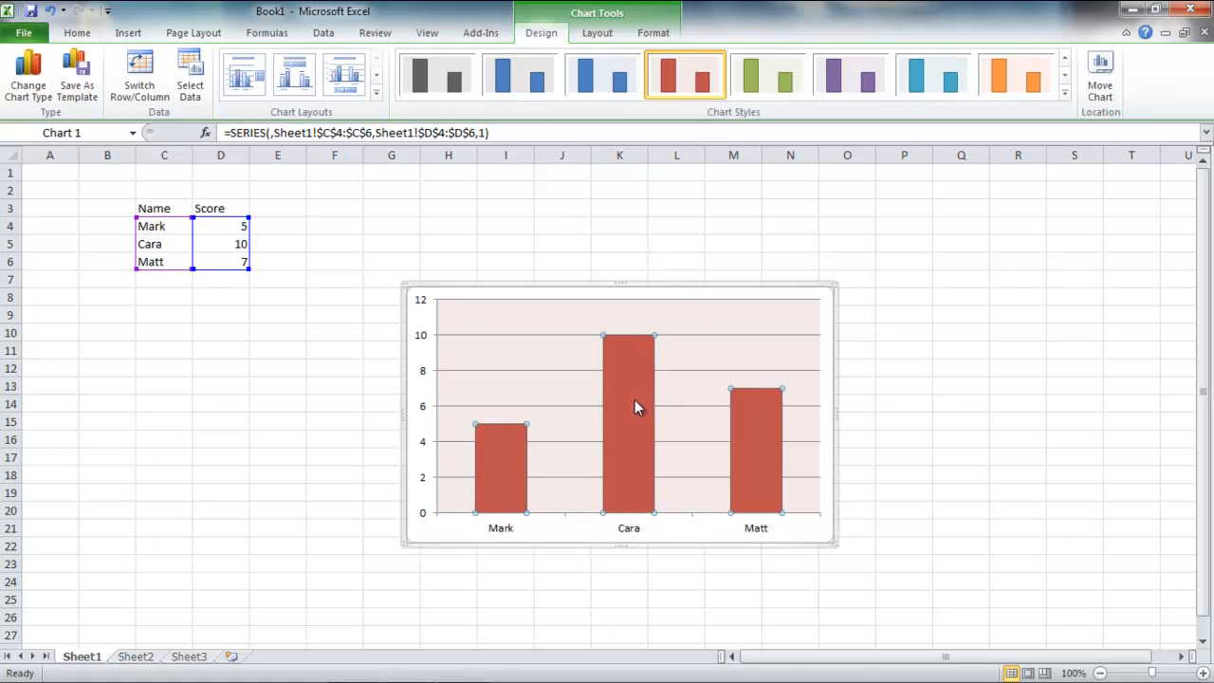
left_click(634, 397)
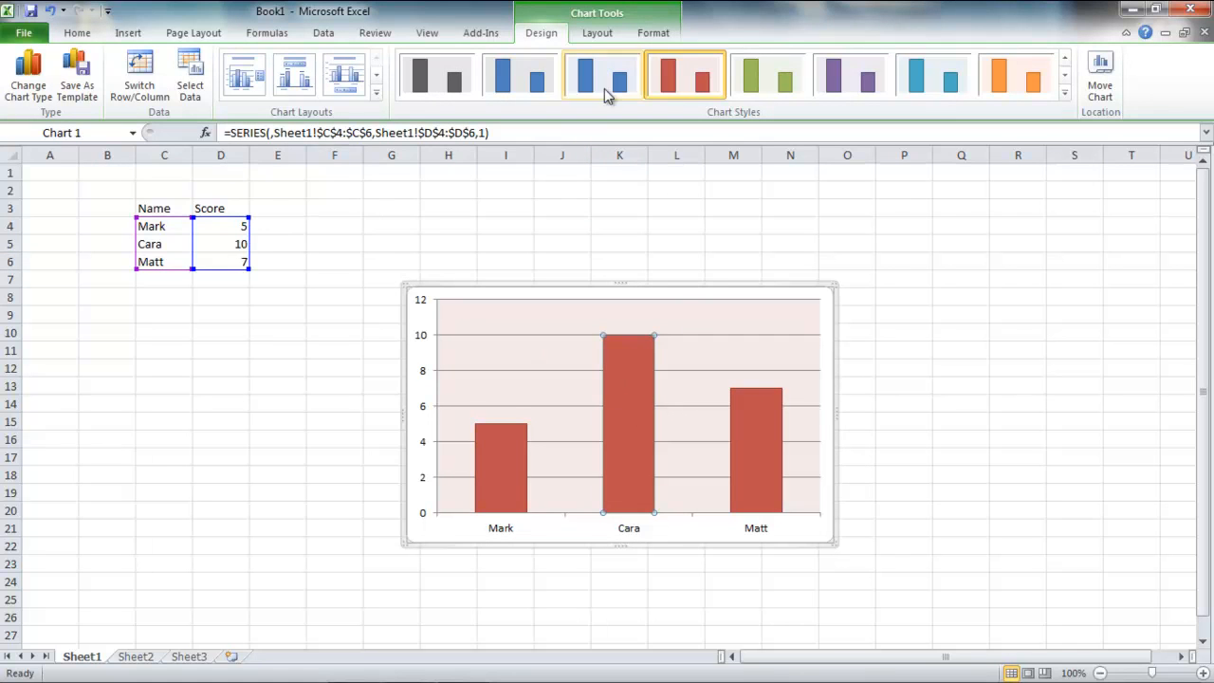
left_click(652, 34)
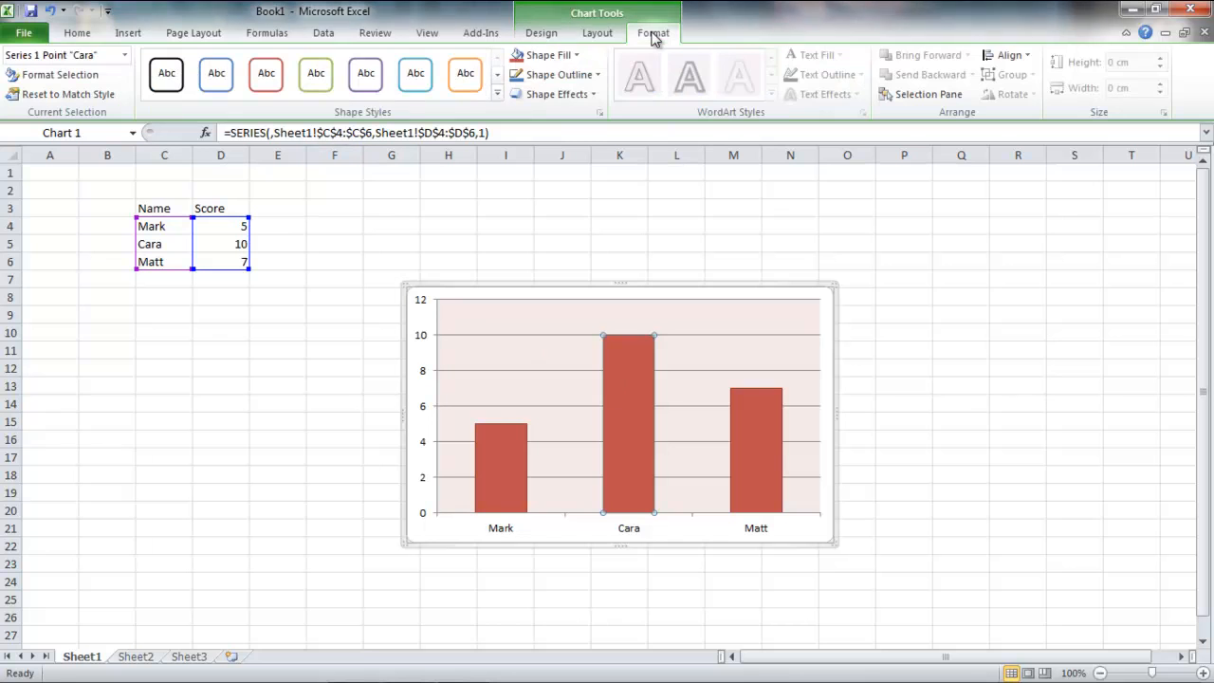
left_click(543, 59)
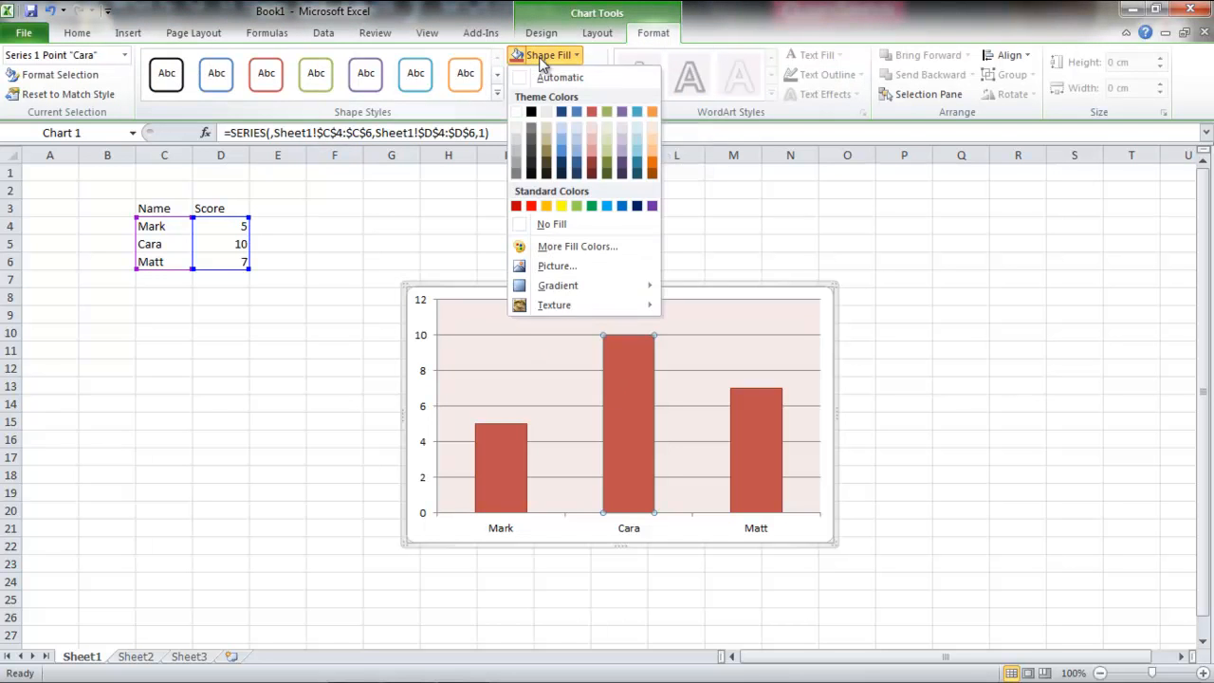
left_click(578, 171)
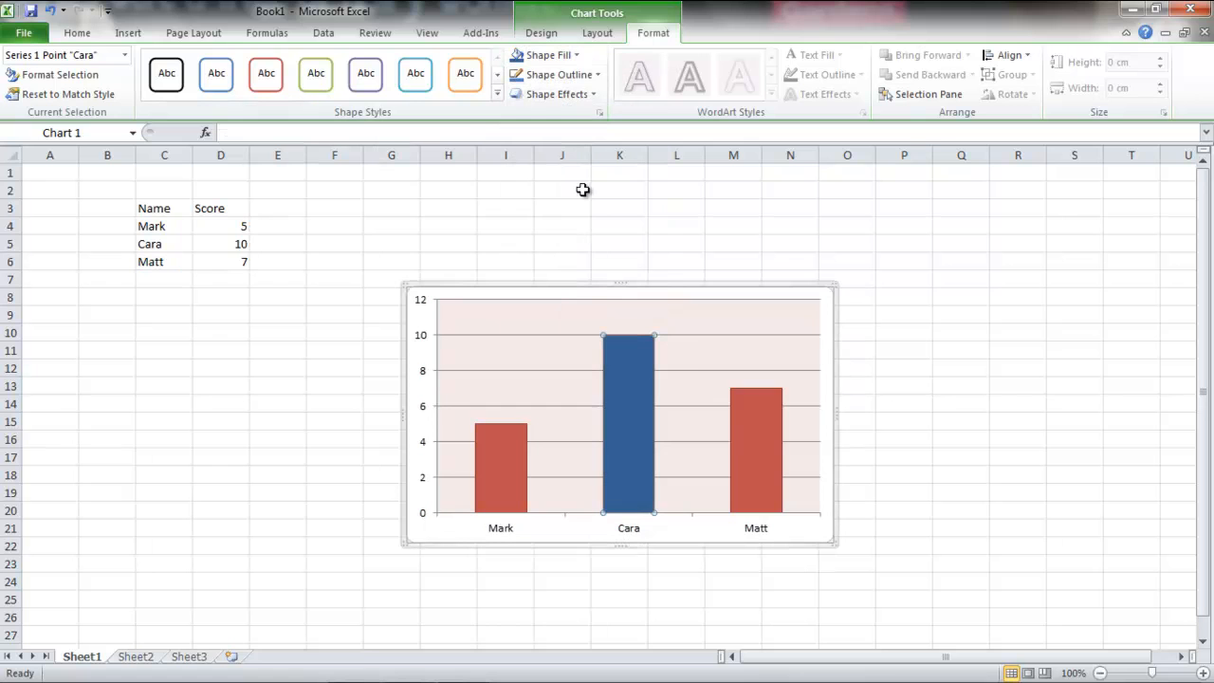
Step: Fill the chart's third column with the standard yellow
left_click(755, 452)
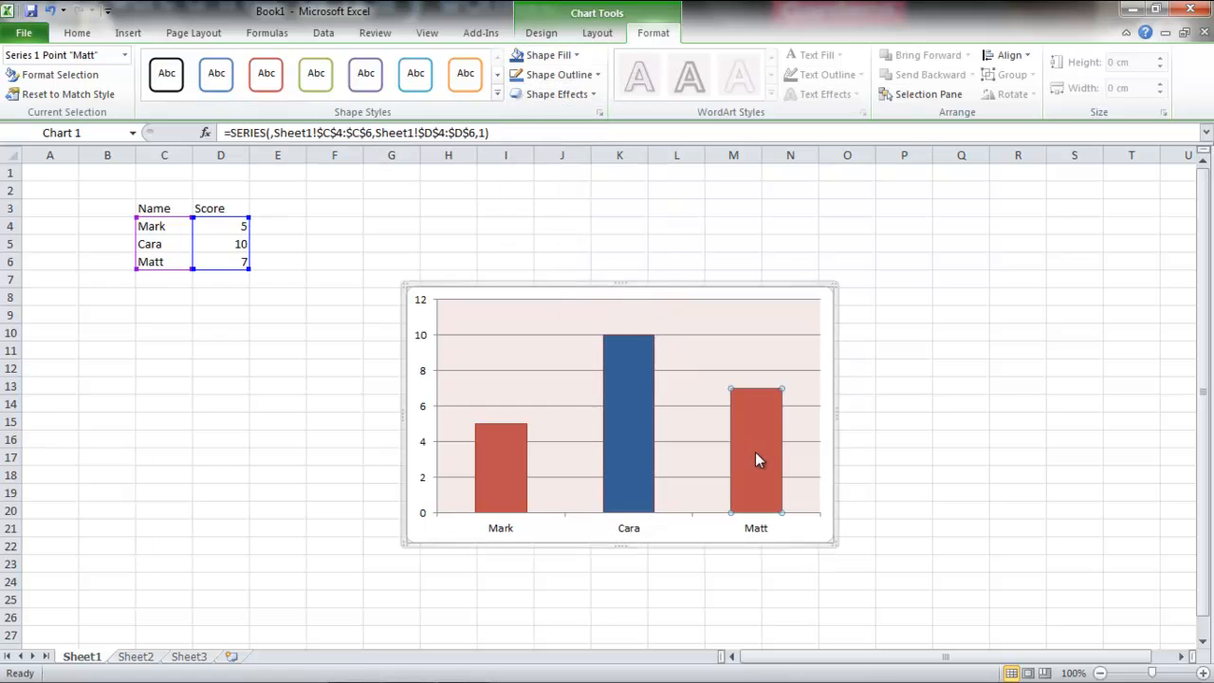
left_click(547, 58)
left_click(560, 207)
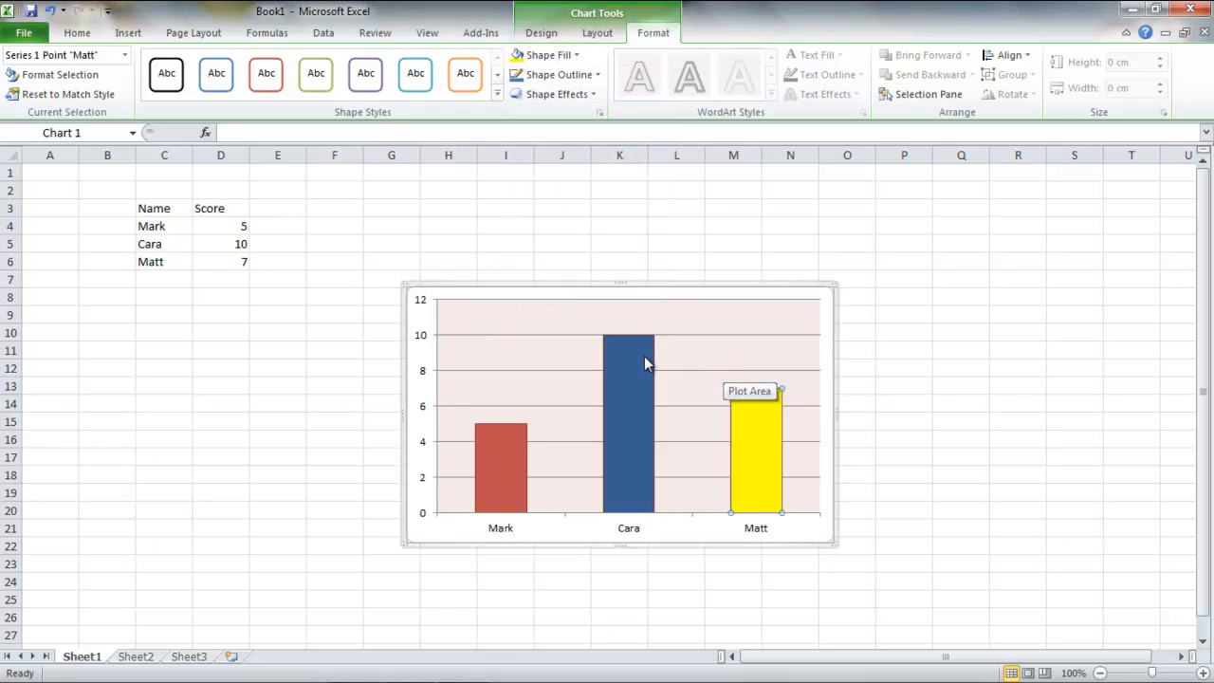
Step: Try the purple outlined shape style on the chart's third column and undo it
left_click(370, 76)
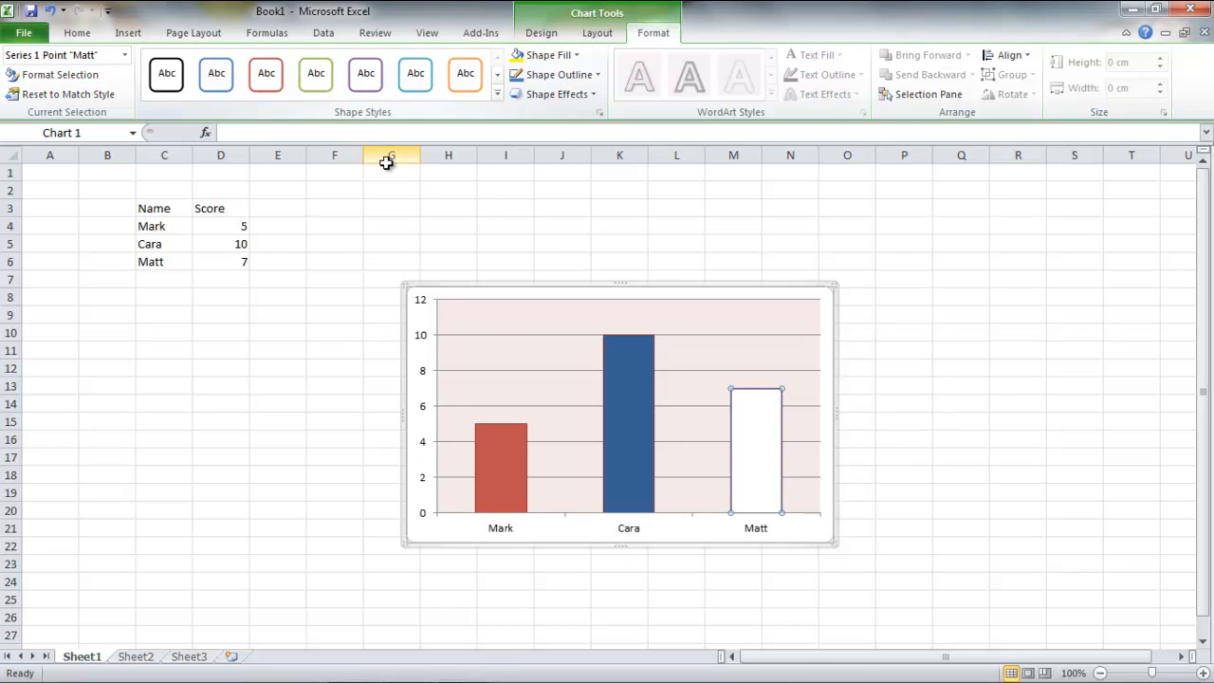
left_click(458, 249)
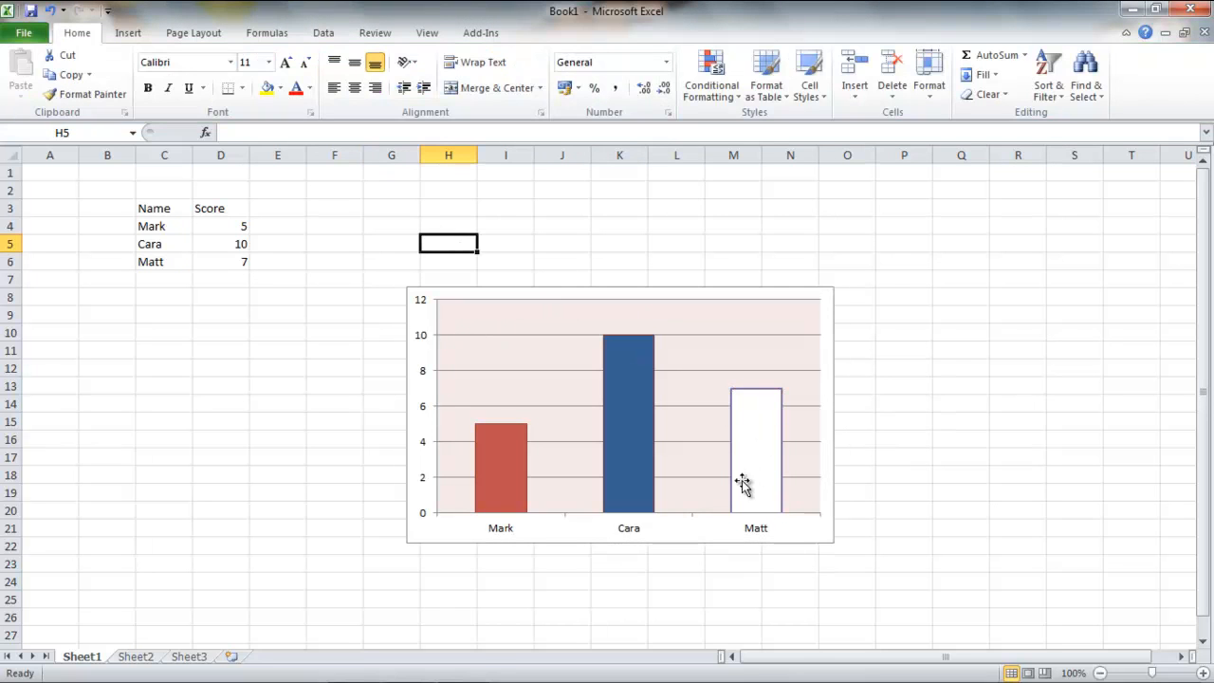
key("ctrl+z")
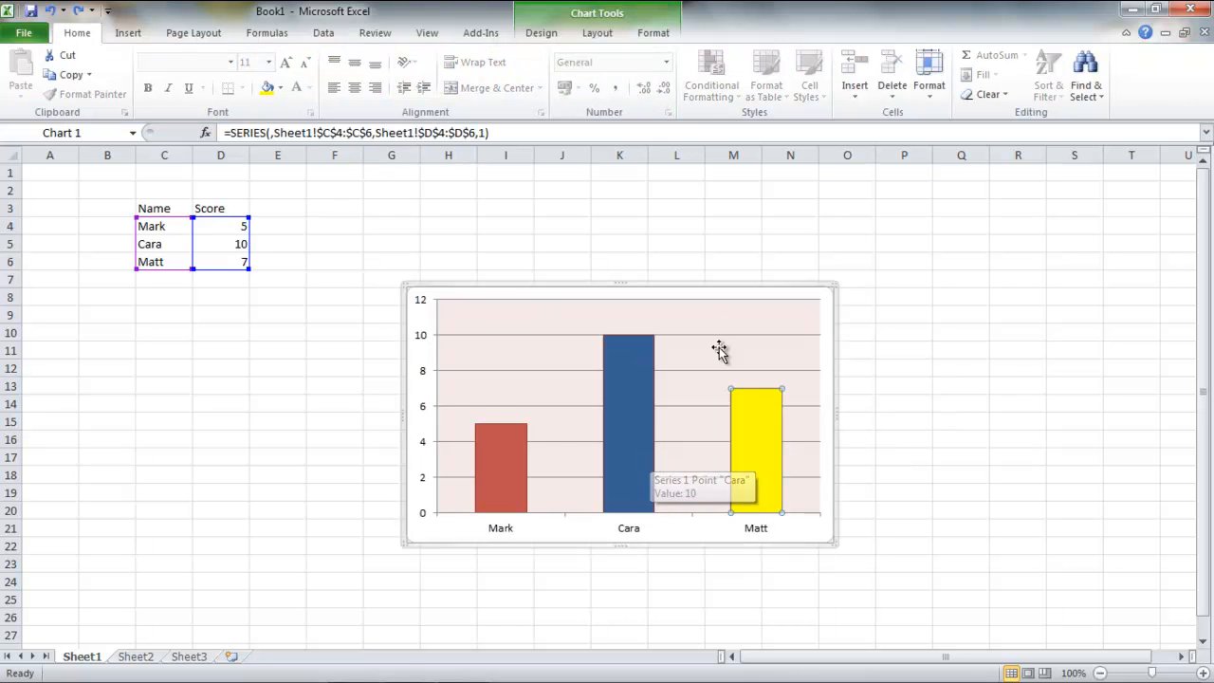
left_click(685, 248)
Step: Add data labels to the chart, centered on the data points
left_click(577, 297)
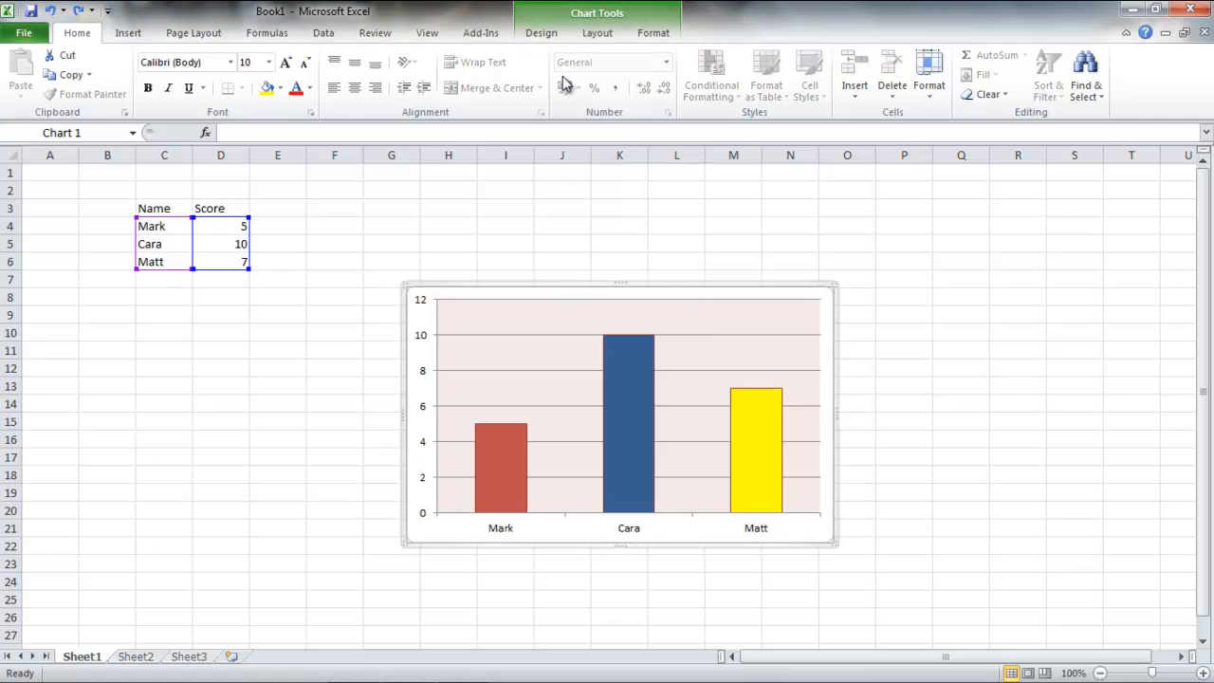
left_click(596, 34)
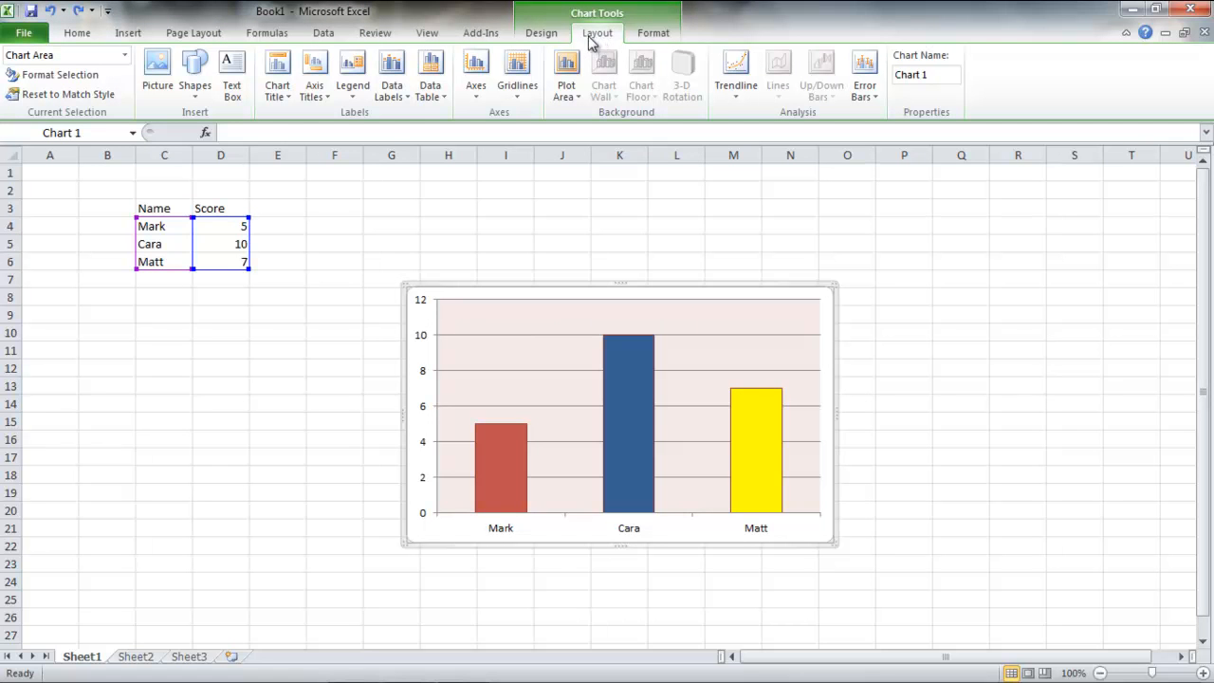
left_click(394, 88)
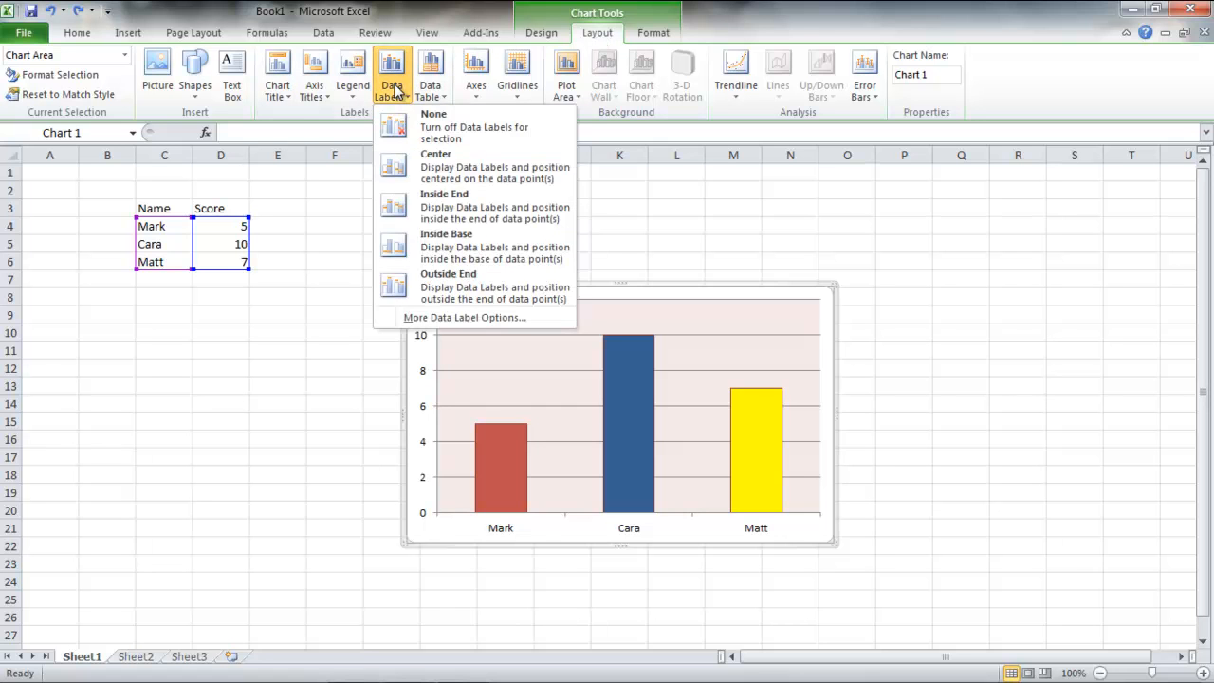
left_click(397, 171)
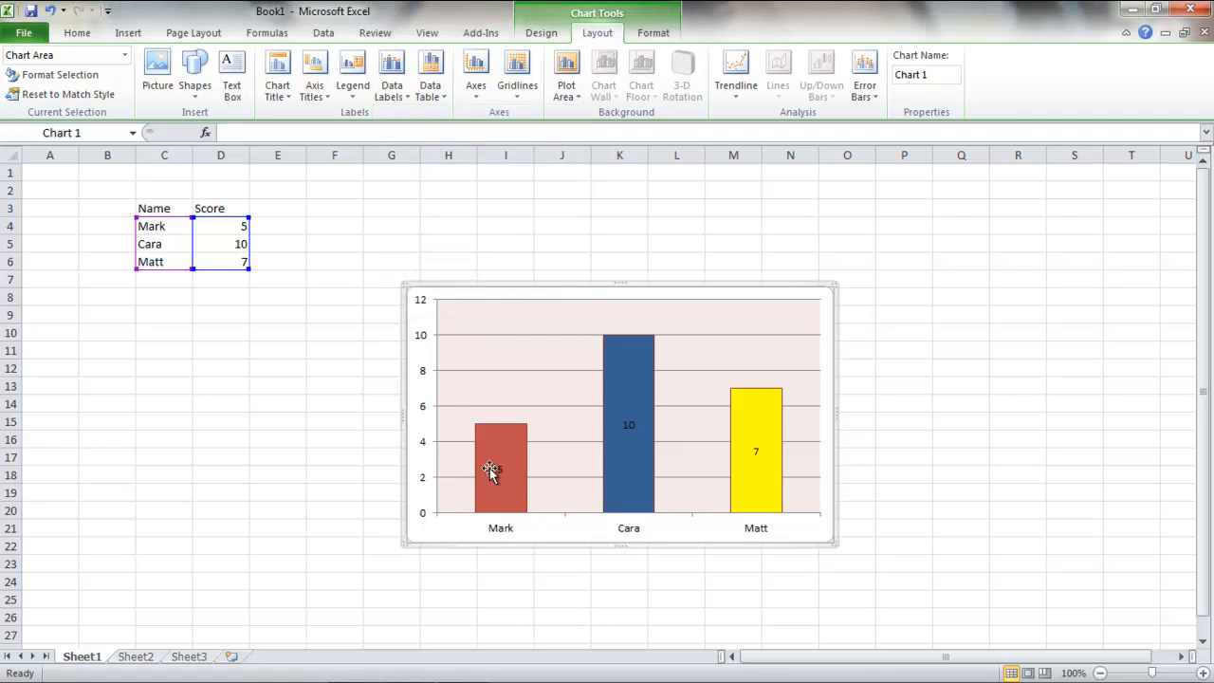
Step: Position the chart's data labels at the outside end and apply the outer shadow preset offset to the lower right
left_click(397, 92)
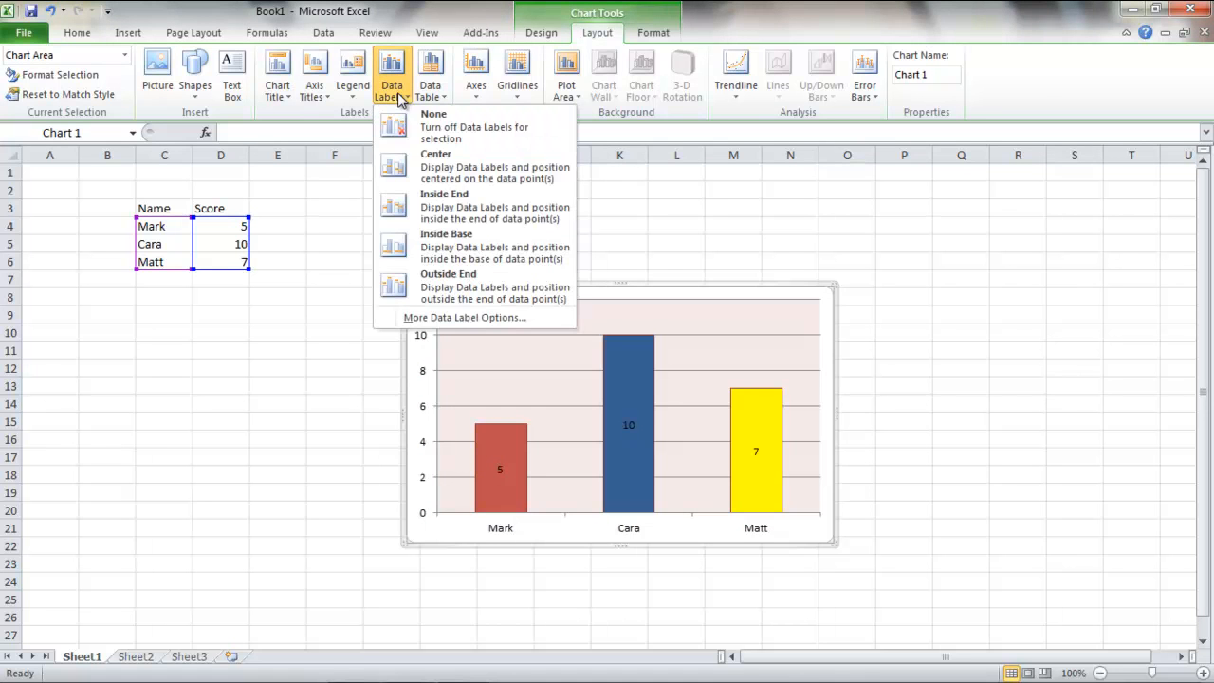
left_click(481, 322)
left_click_drag(464, 115, 845, 128)
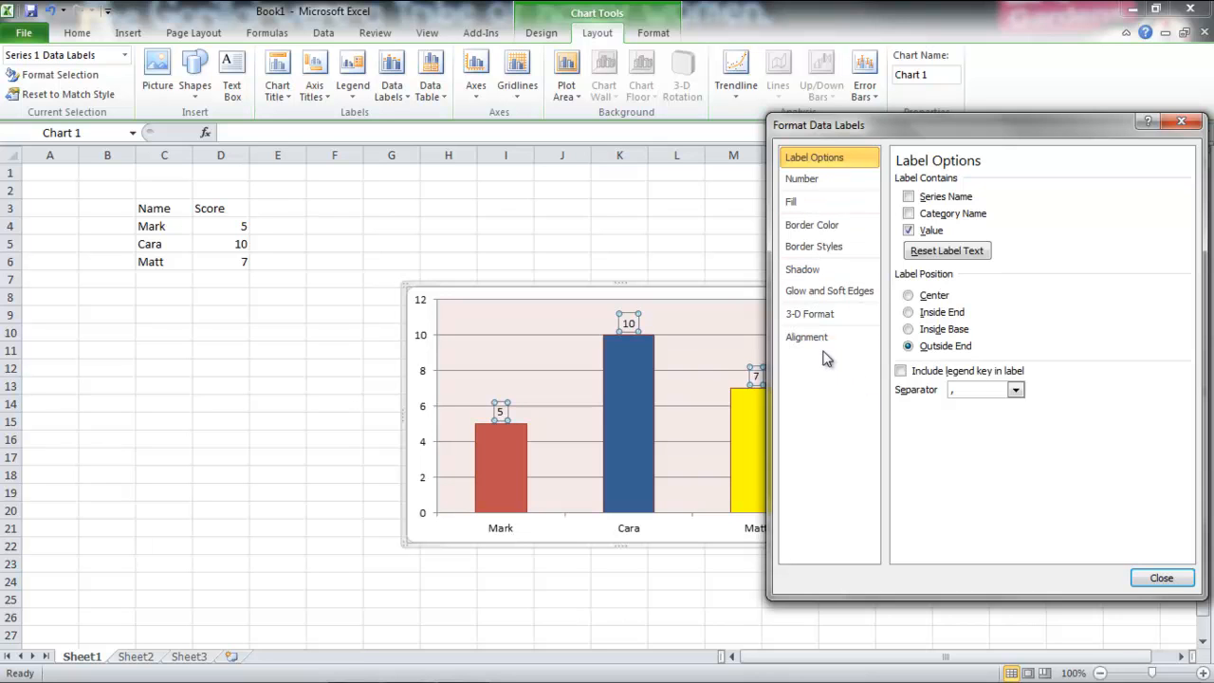
left_click(825, 273)
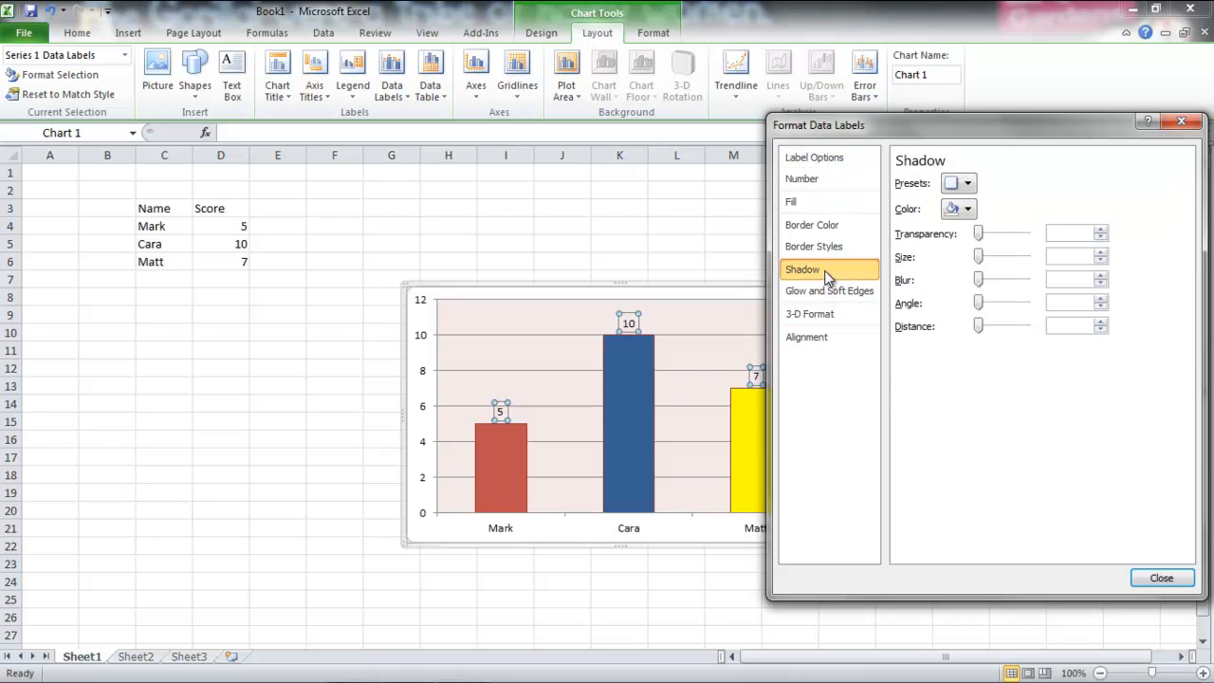
left_click(965, 183)
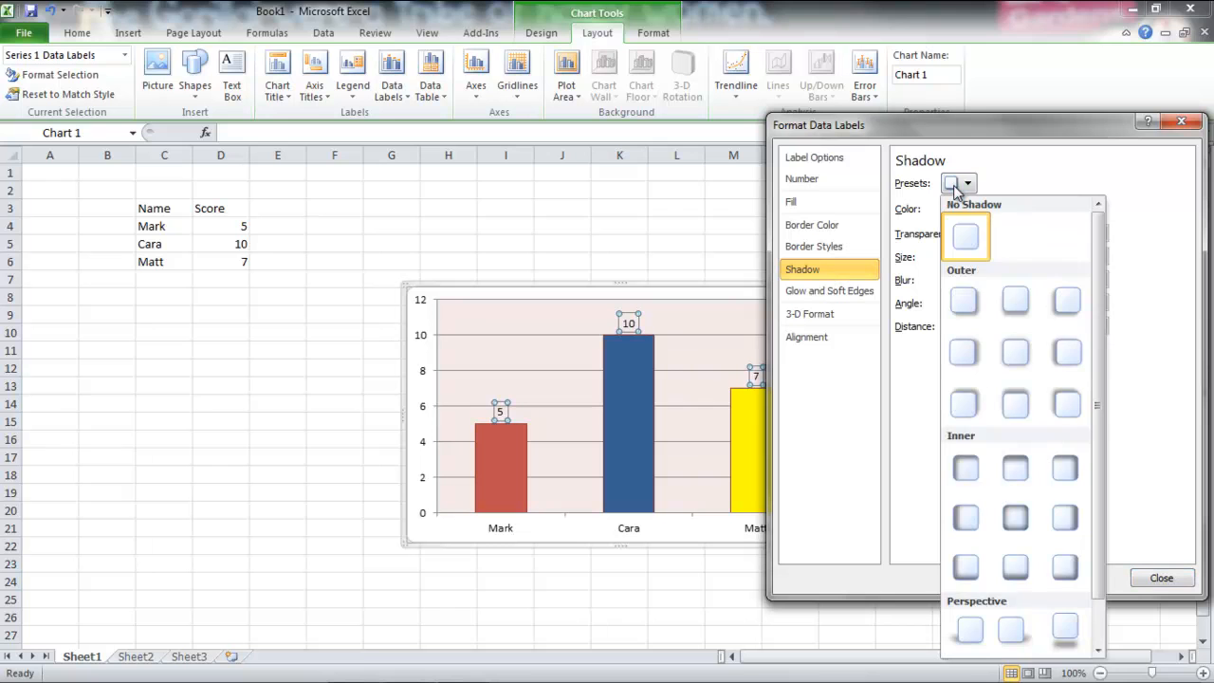
left_click(977, 313)
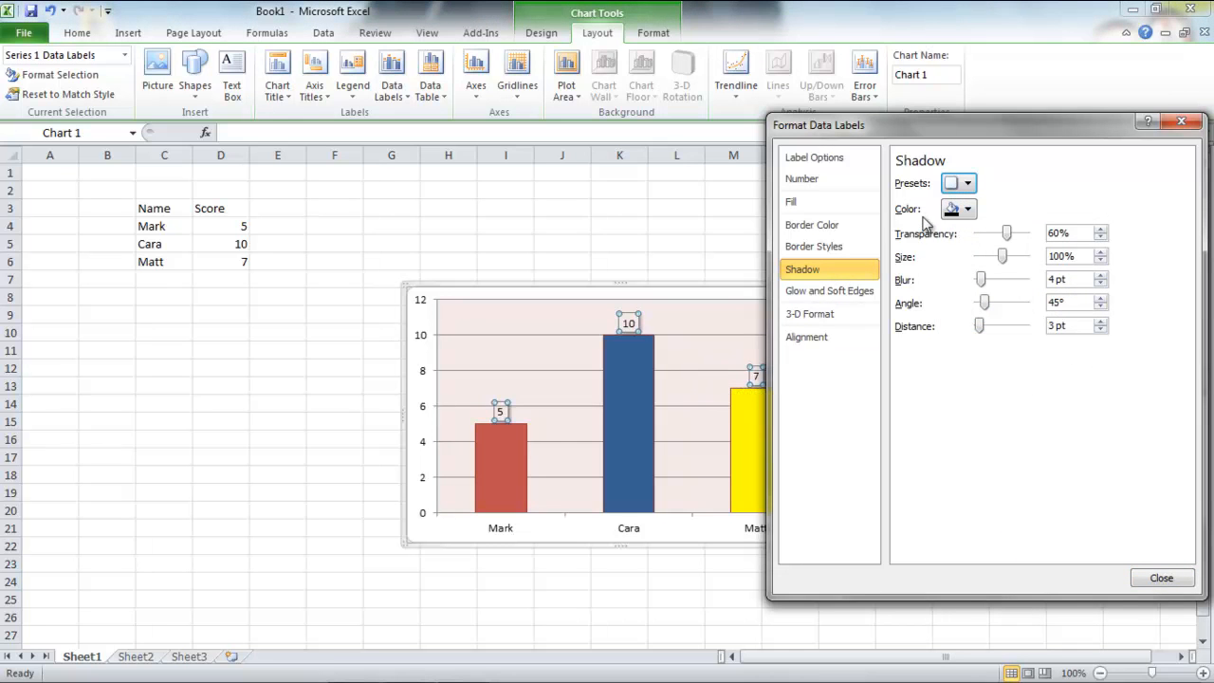
left_click(657, 320)
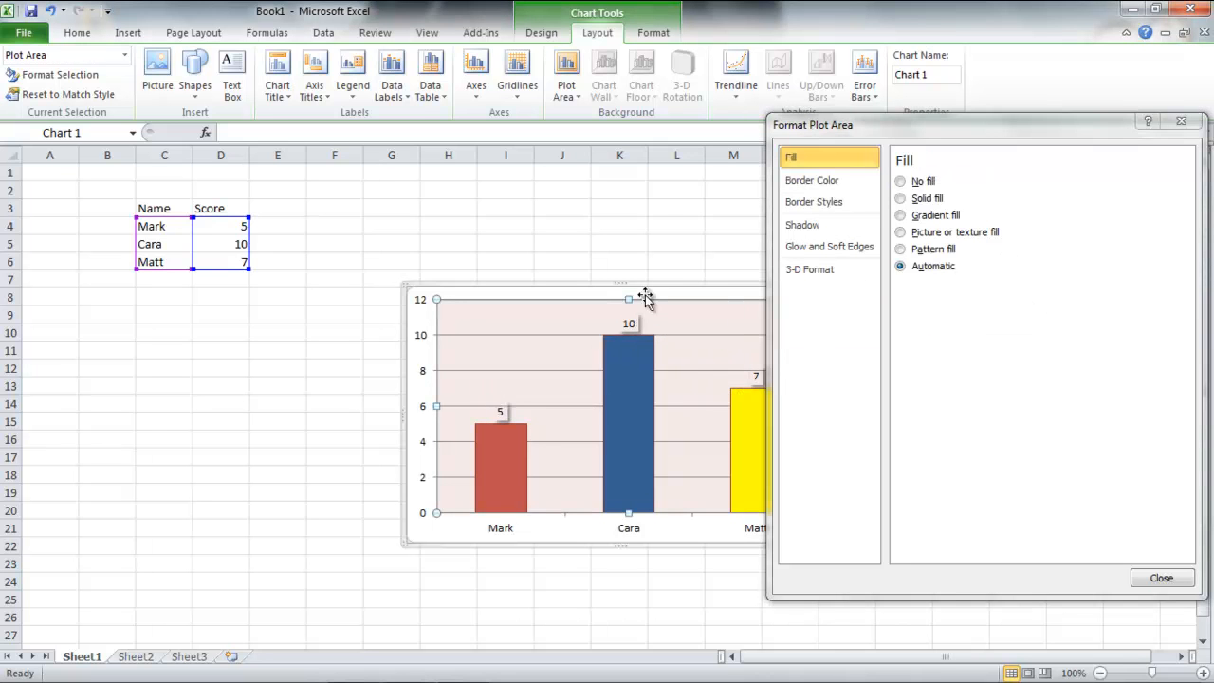
left_click(1158, 577)
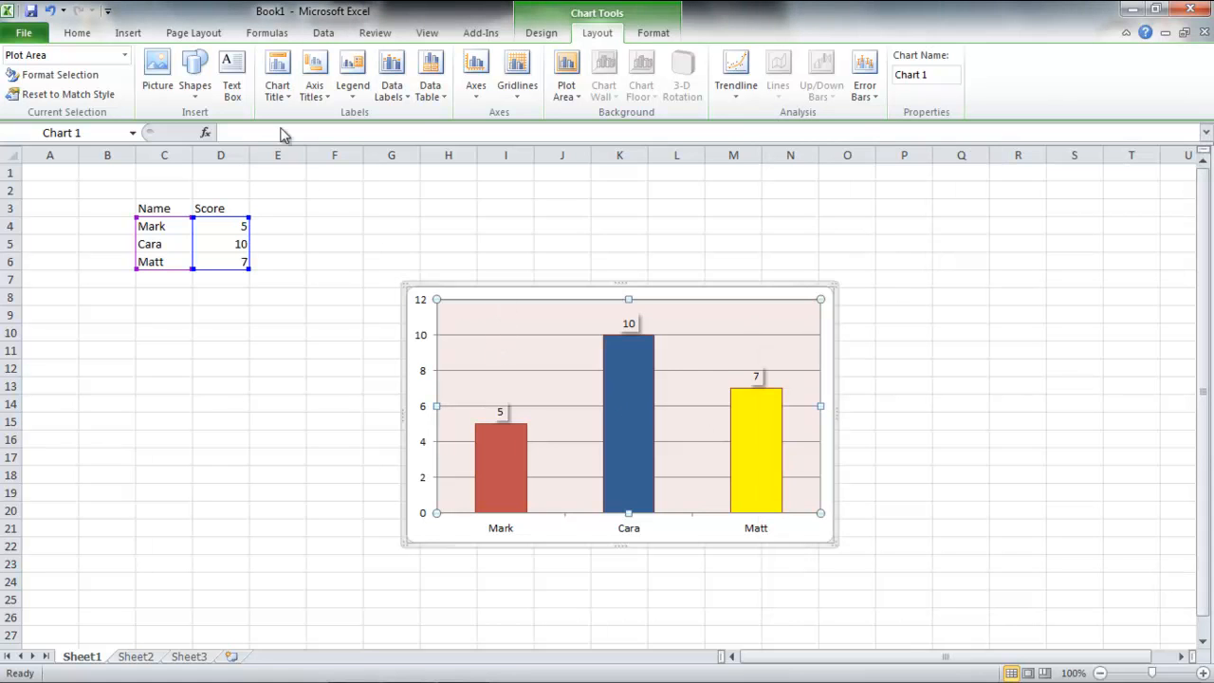
Step: Add a title above the chart reading "Chart to show results of a test"
left_click(273, 99)
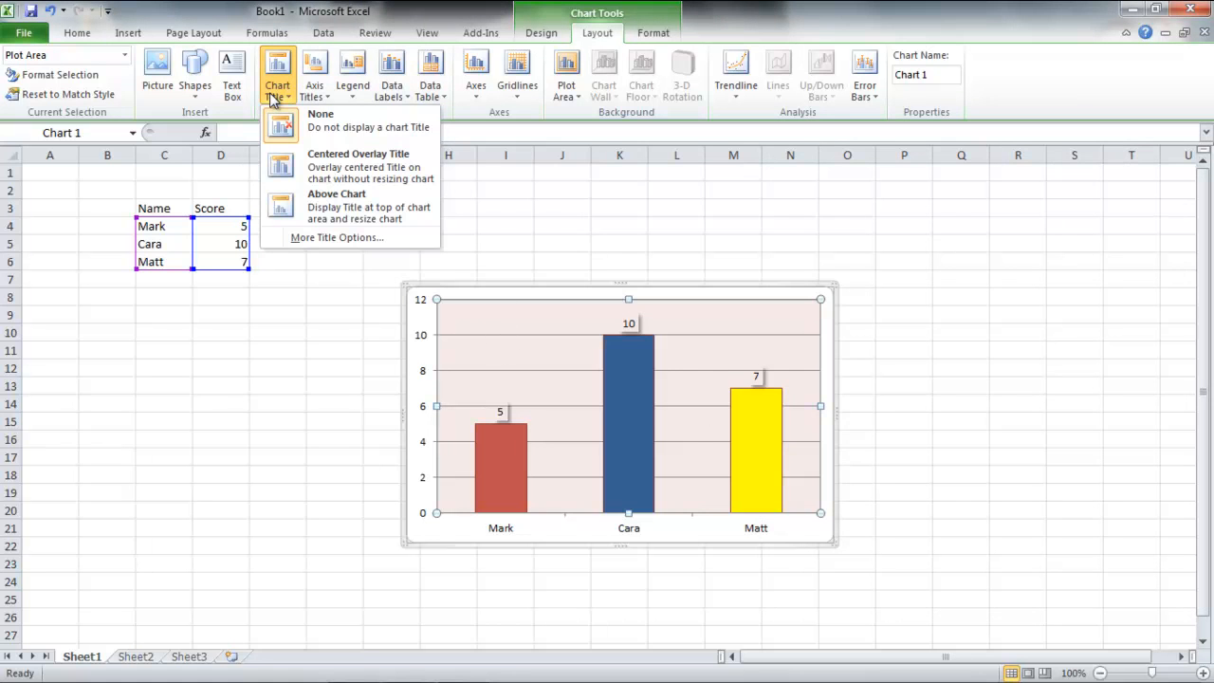
left_click(282, 204)
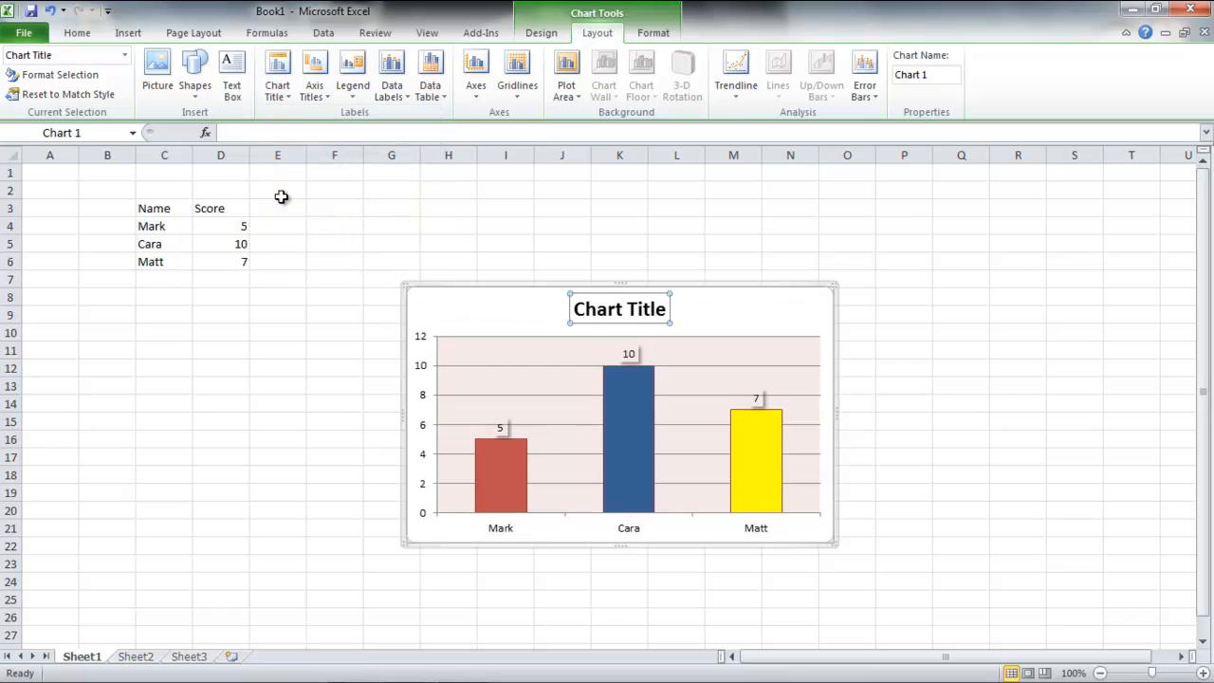
left_click(607, 311)
double_click(608, 311)
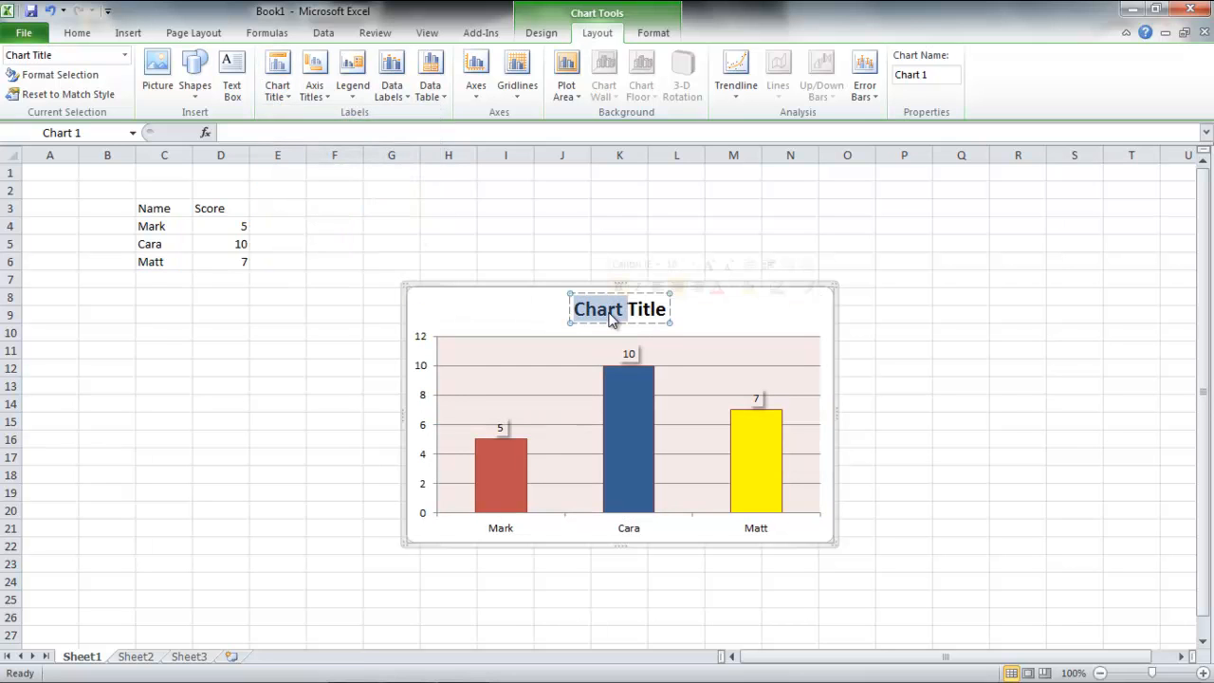
key("BackSpace")
key("Delete")
key("Delete")
key("Delete")
key("Delete")
key("Delete")
key("Delete")
type("Chart to show")
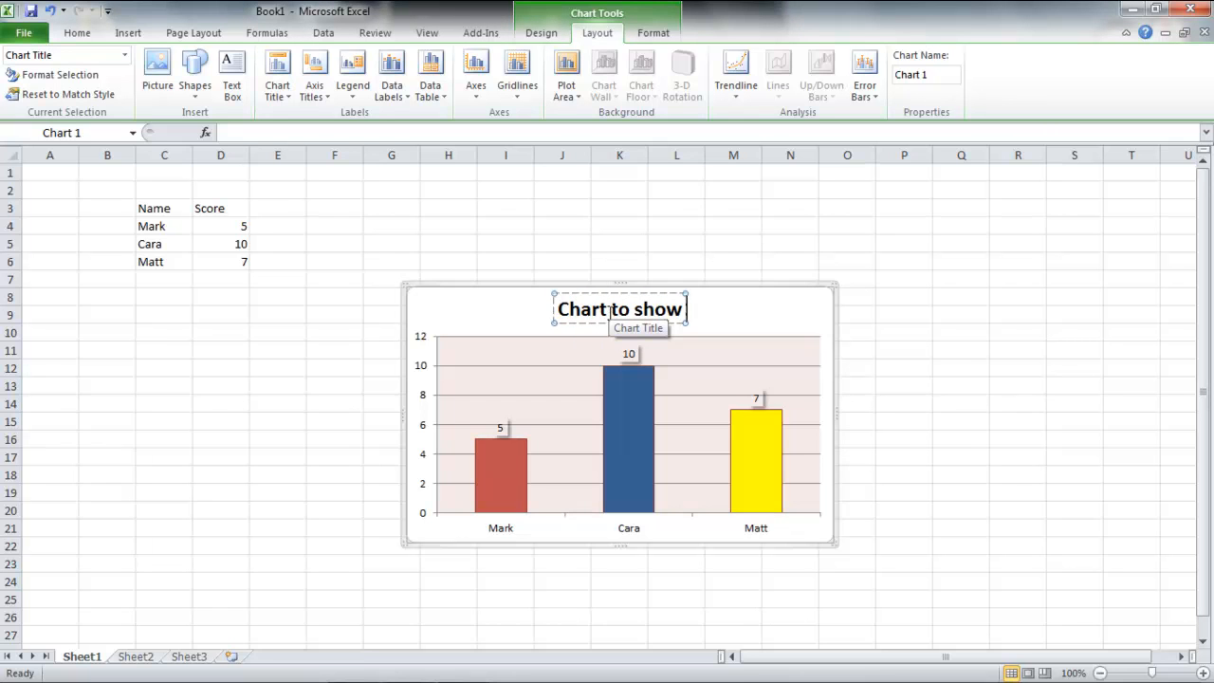
type(" results of a test")
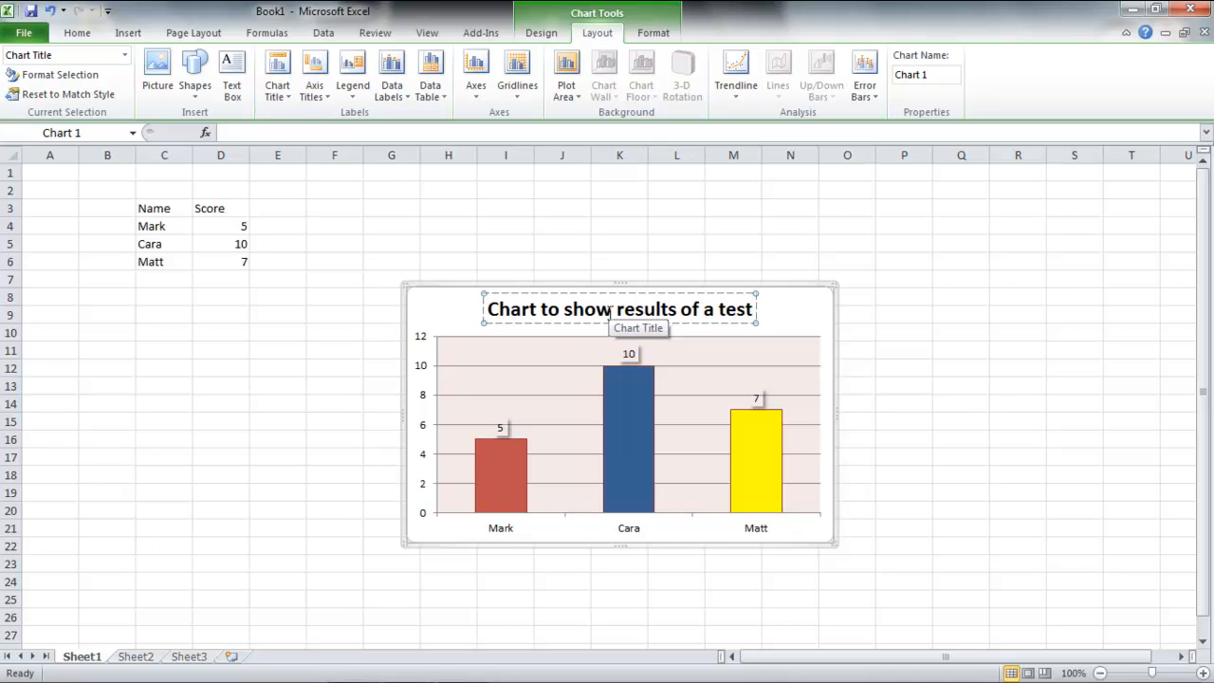
left_click(631, 256)
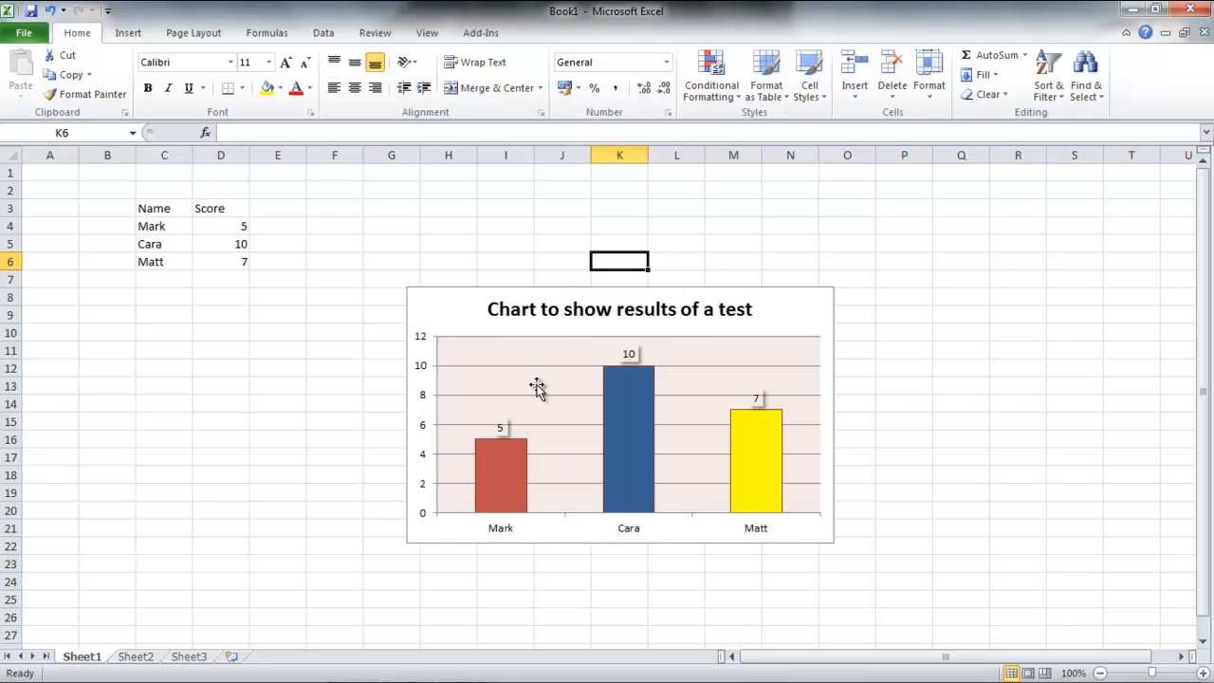
Step: Cut the whole chart from Sheet1 and paste it into Sheet2 at cell F6
left_click(516, 288)
right_click(516, 288)
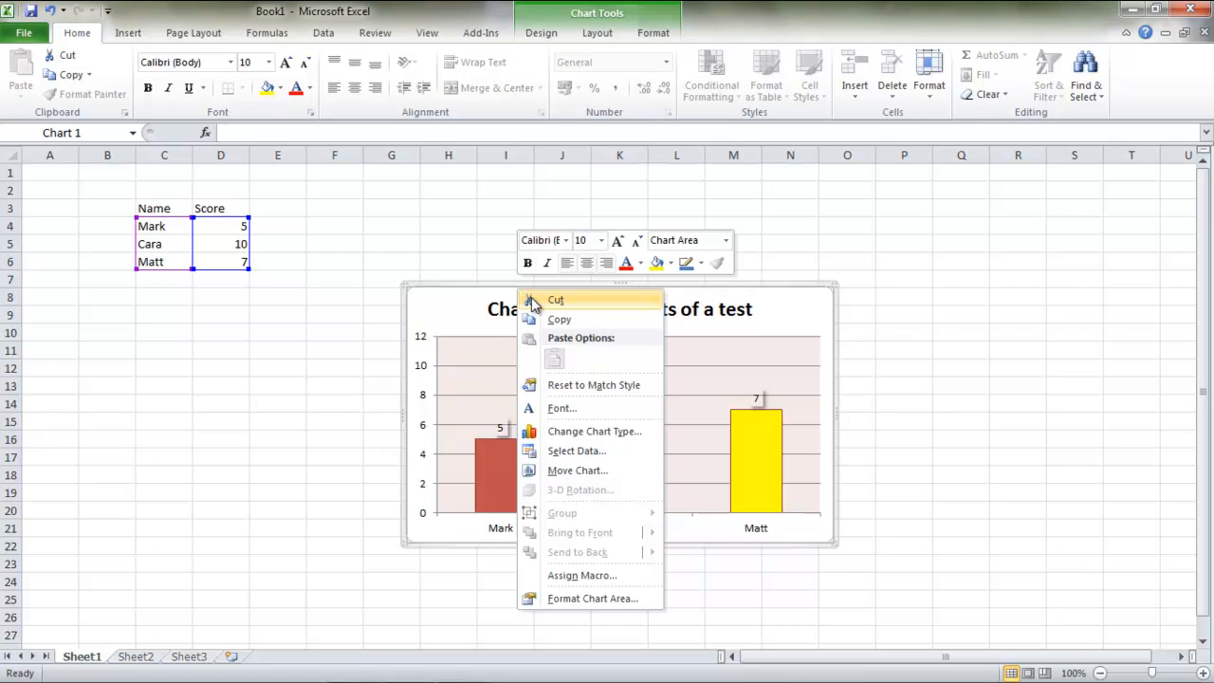
left_click(531, 299)
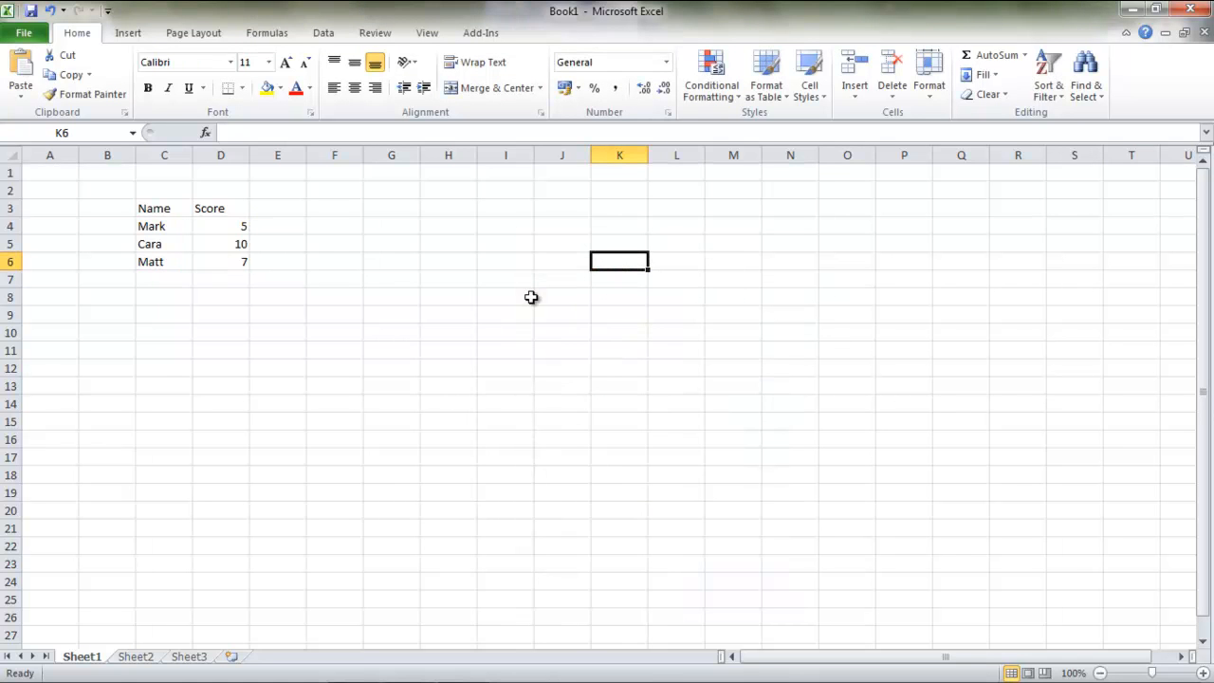
left_click(134, 656)
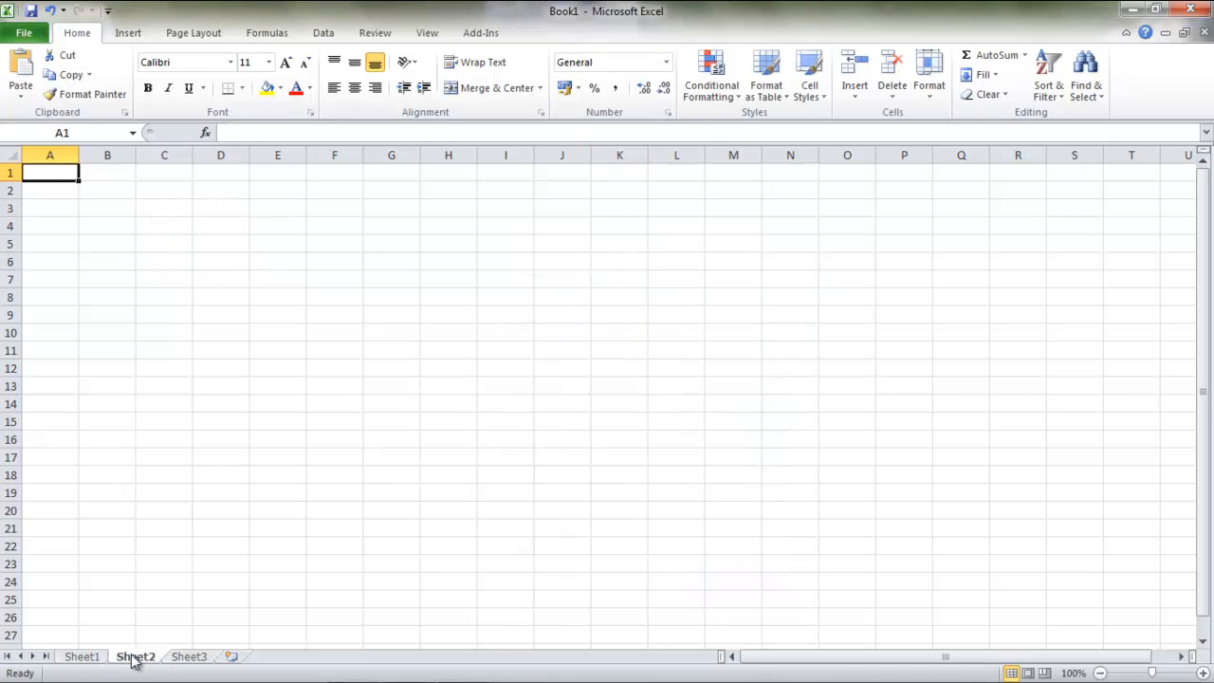
left_click(307, 262)
right_click(309, 264)
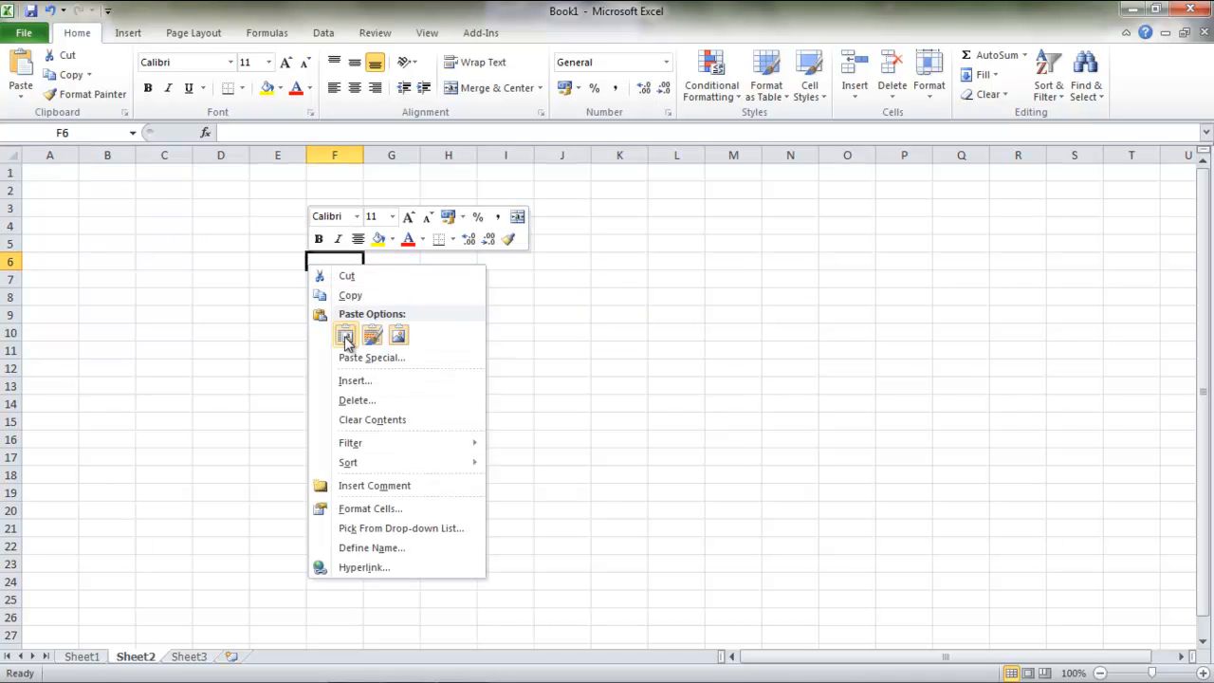
left_click(345, 334)
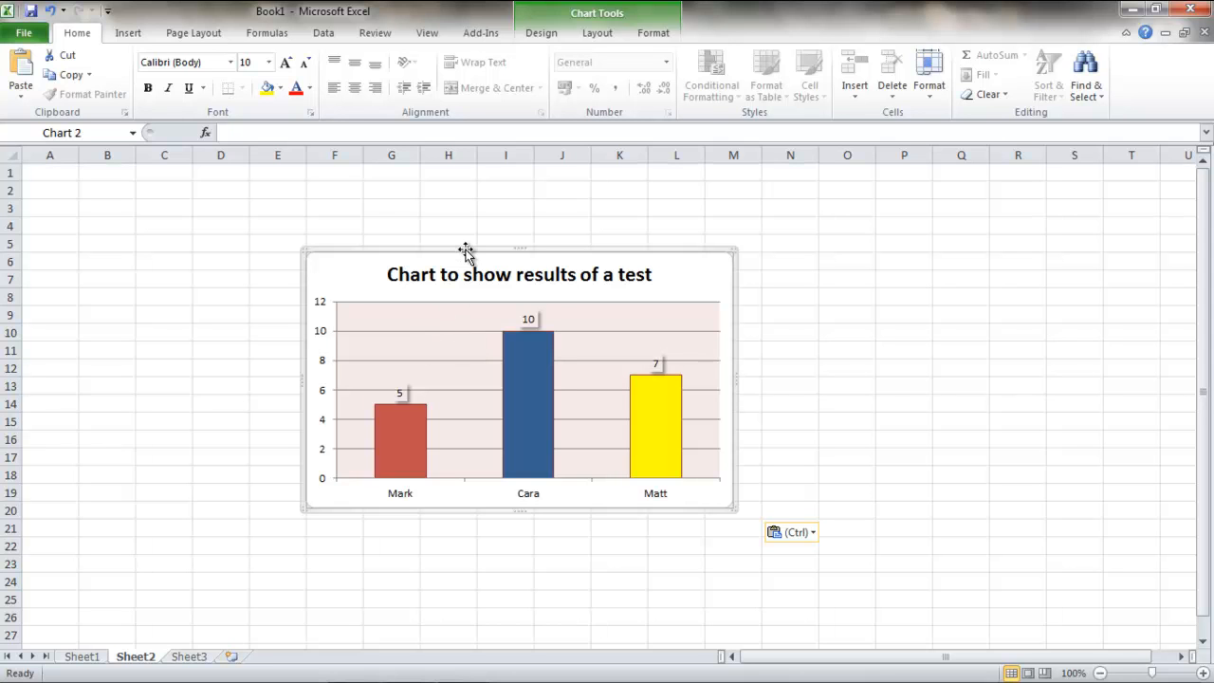
Step: Move the chart from Sheet2 to a new chart sheet named "Results"
left_click(542, 34)
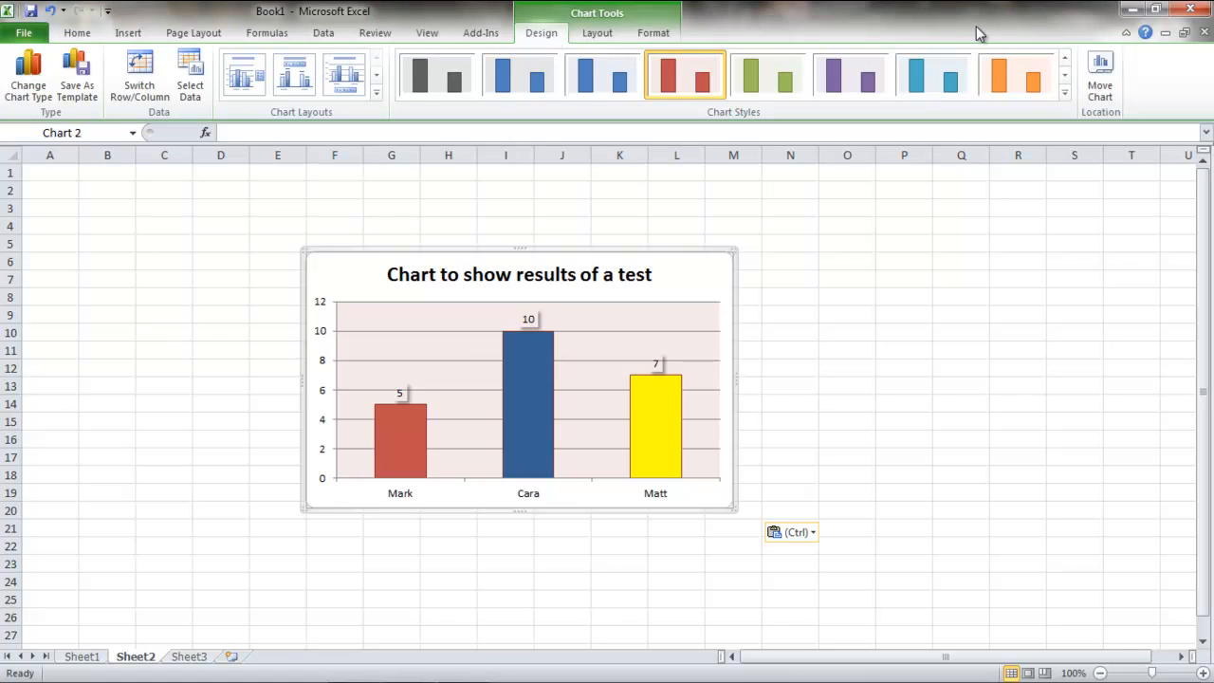
left_click(1098, 88)
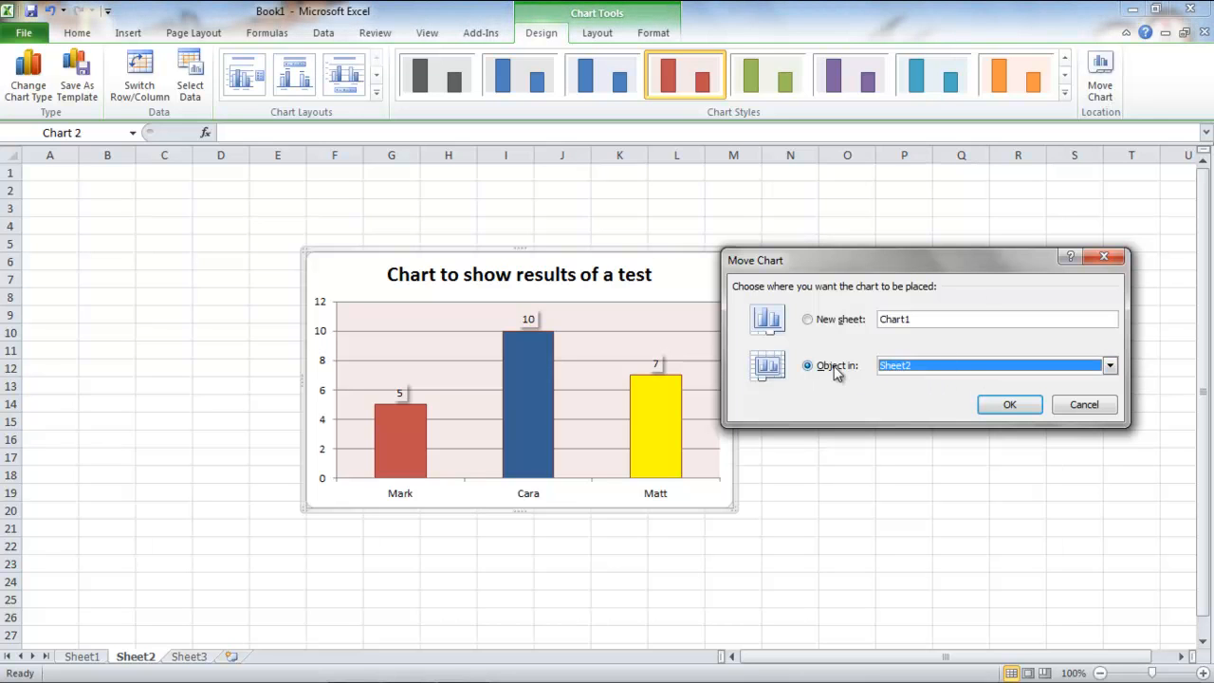
left_click(826, 322)
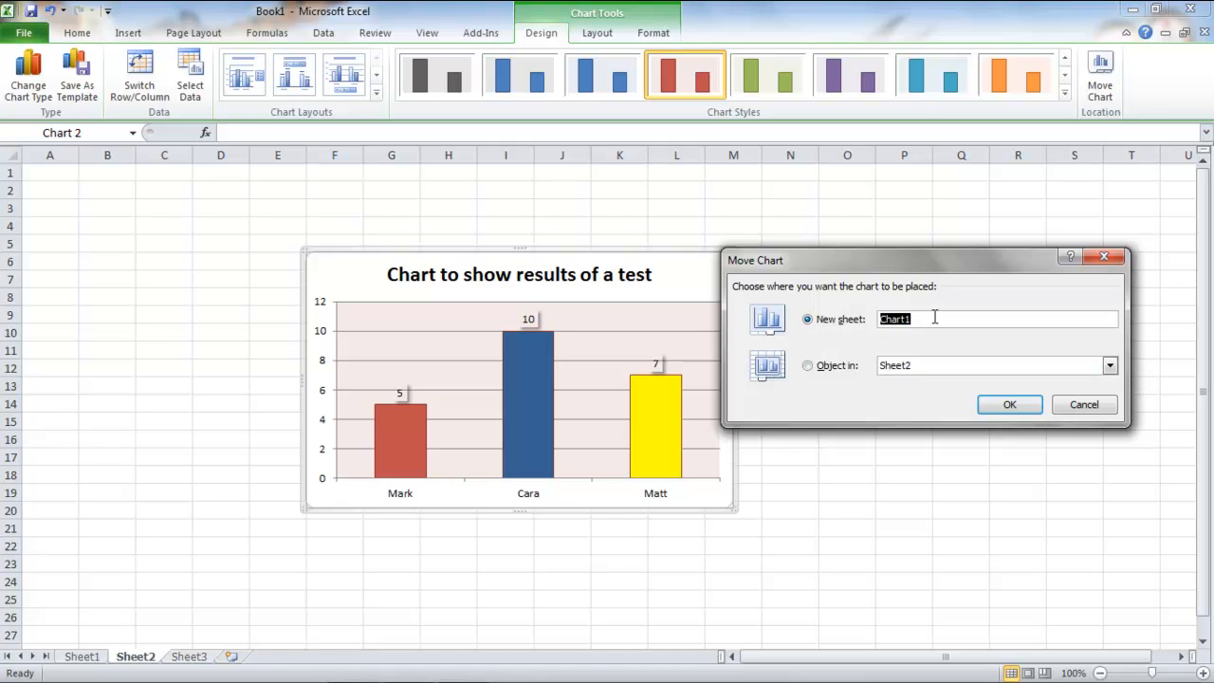
type("Results")
left_click(998, 410)
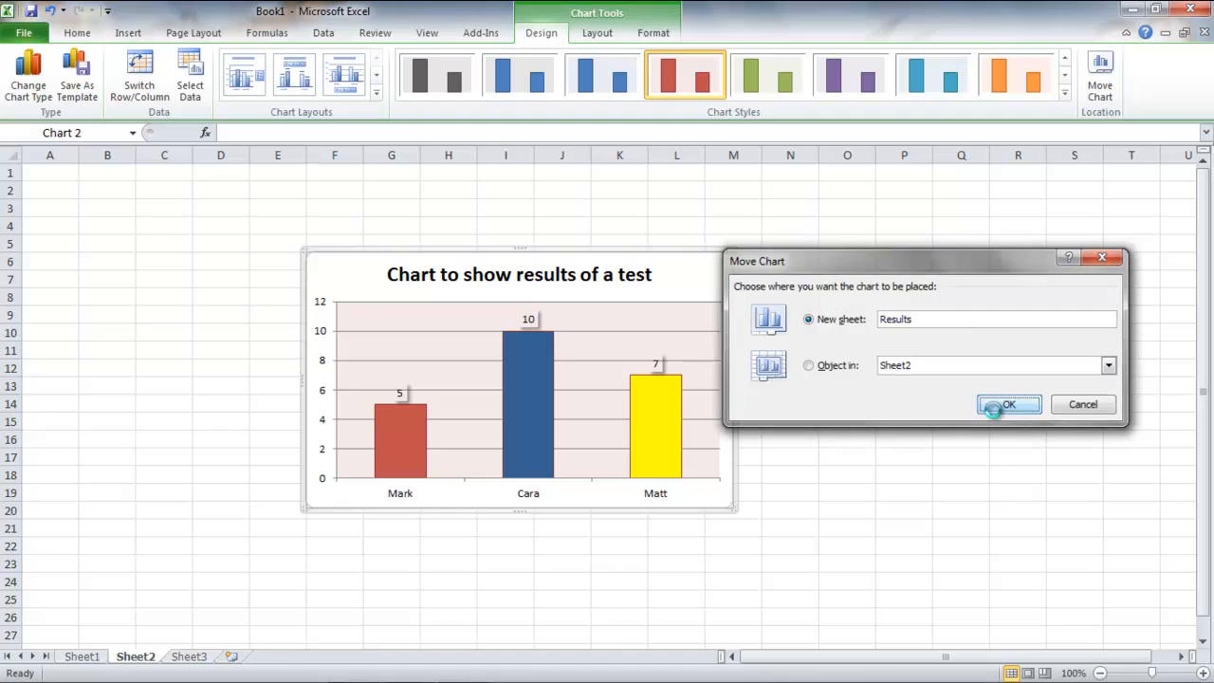